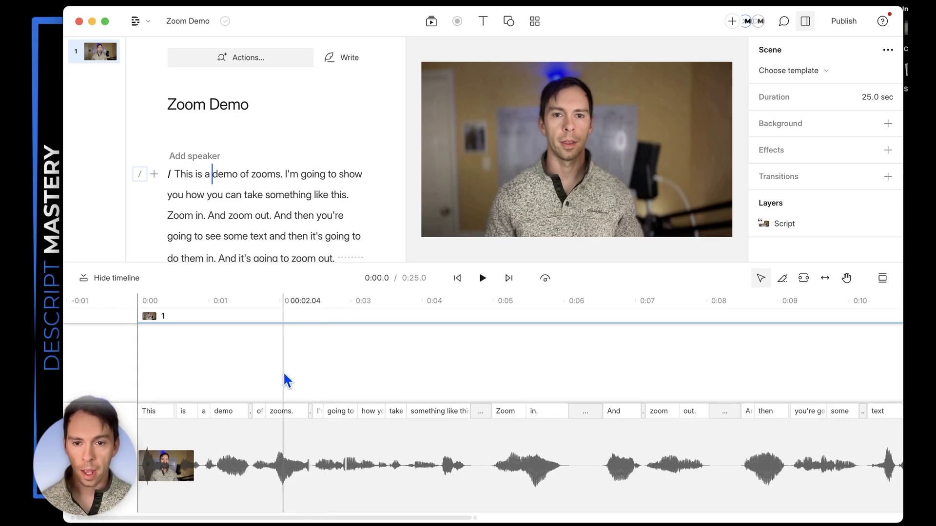
# Play the clip's opening and start a new scene just before the word "this." at about 4.2 seconds
pyautogui.click(482, 278)
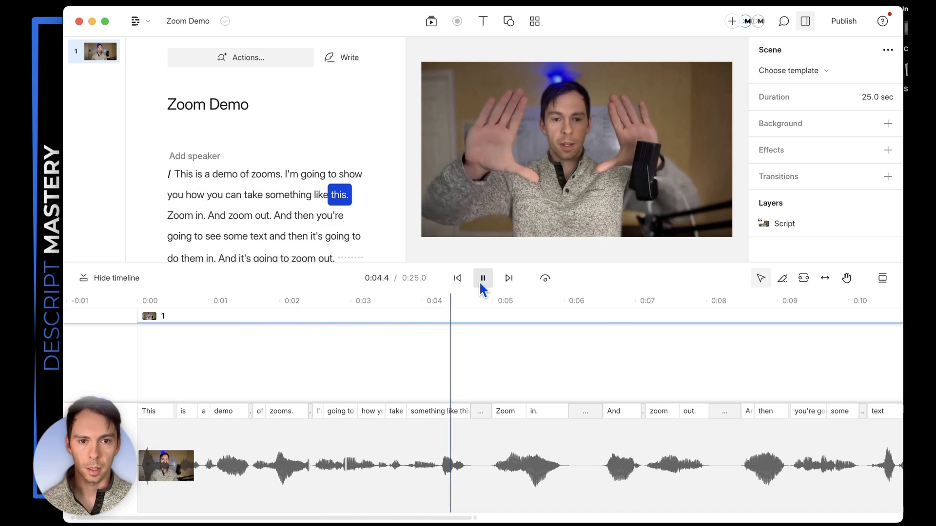
pyautogui.click(482, 279)
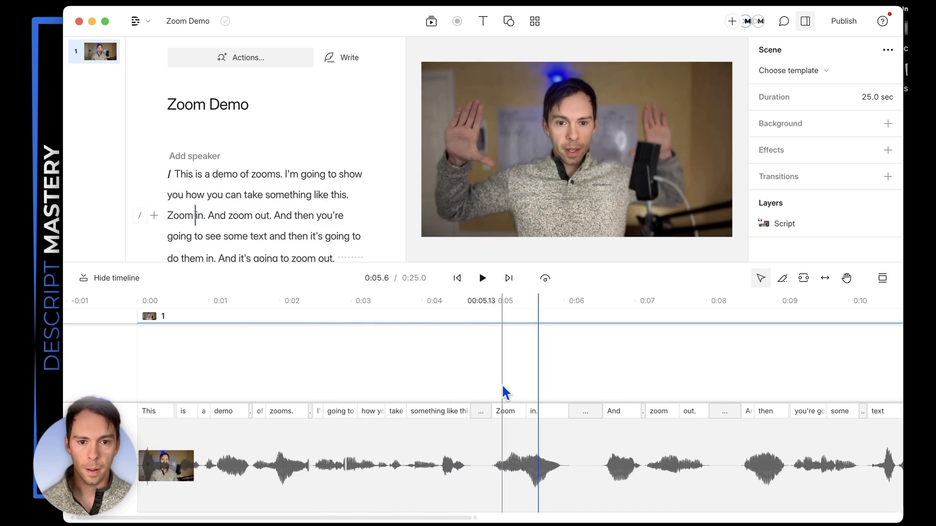
pyautogui.click(440, 352)
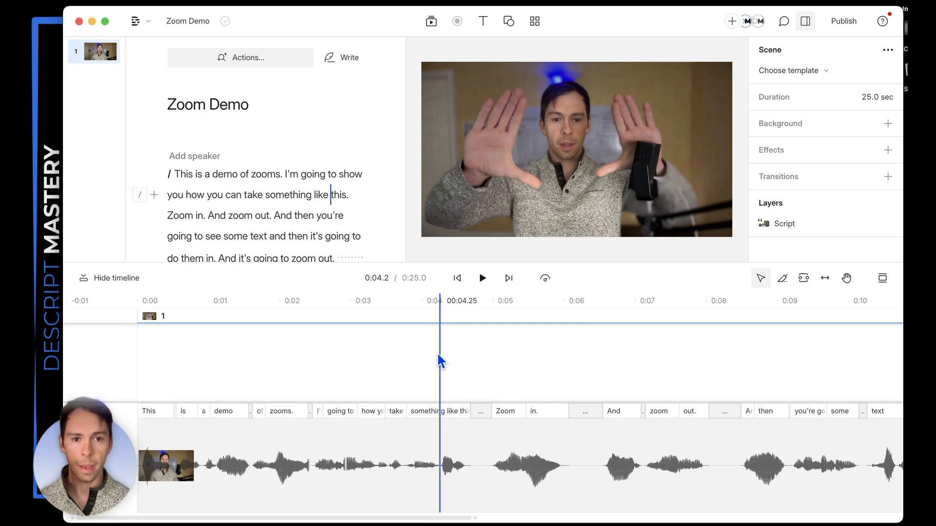
pyautogui.click(438, 352)
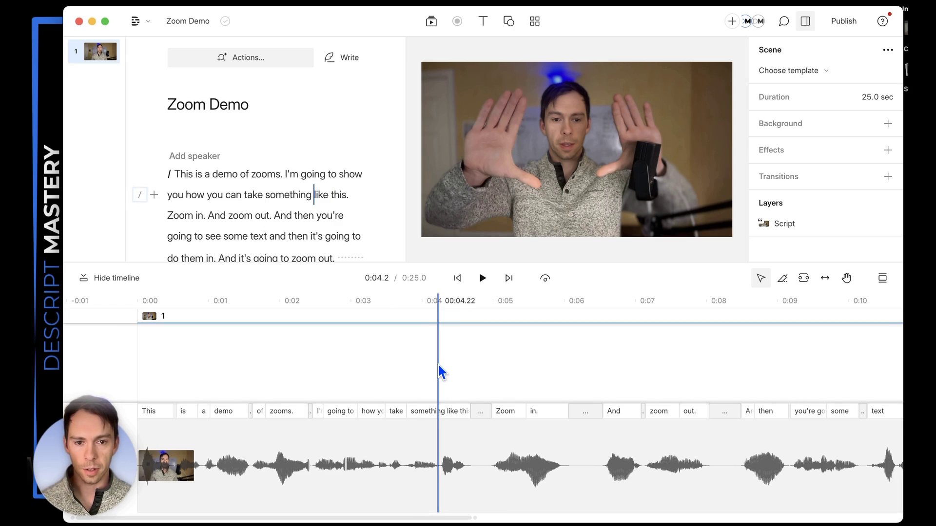
pyautogui.press('/')
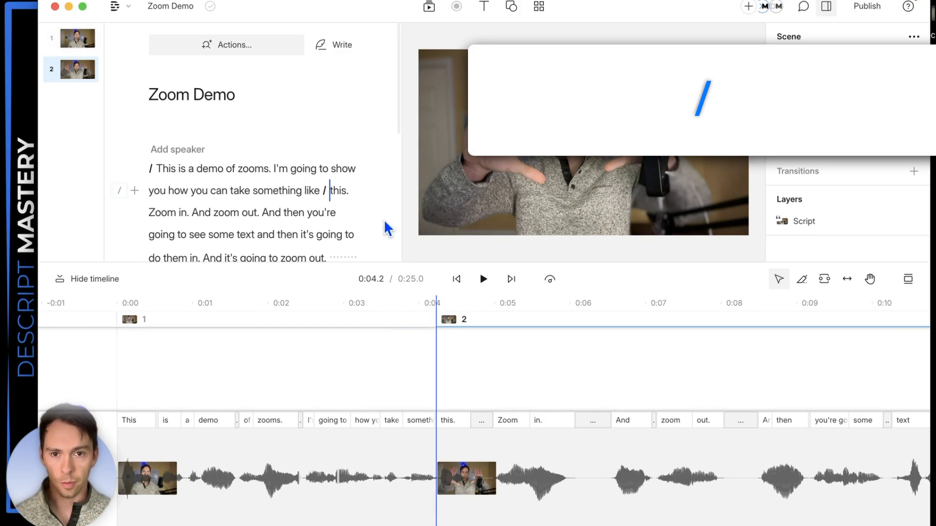
pyautogui.click(327, 192)
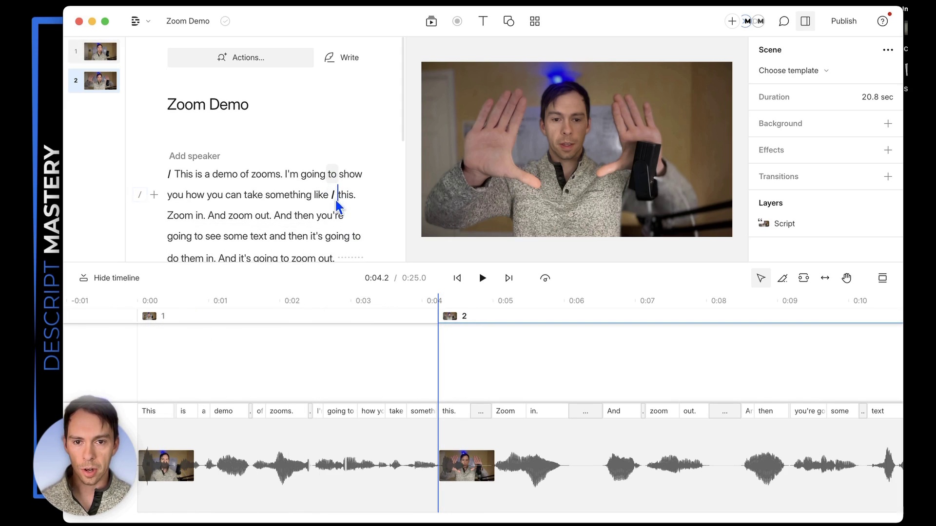
# Add a custom animation to the script layer in scene 2, starting at the beginning of the scene
pyautogui.click(449, 374)
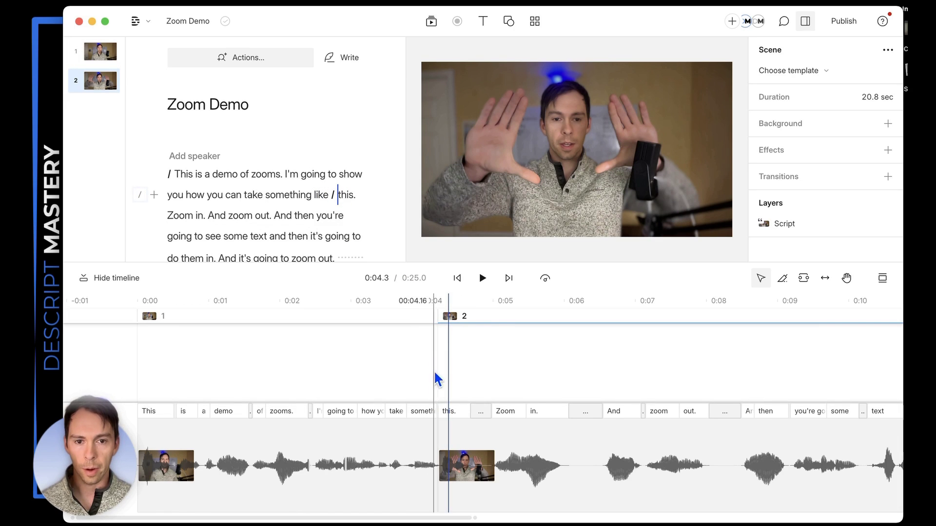
pyautogui.click(437, 380)
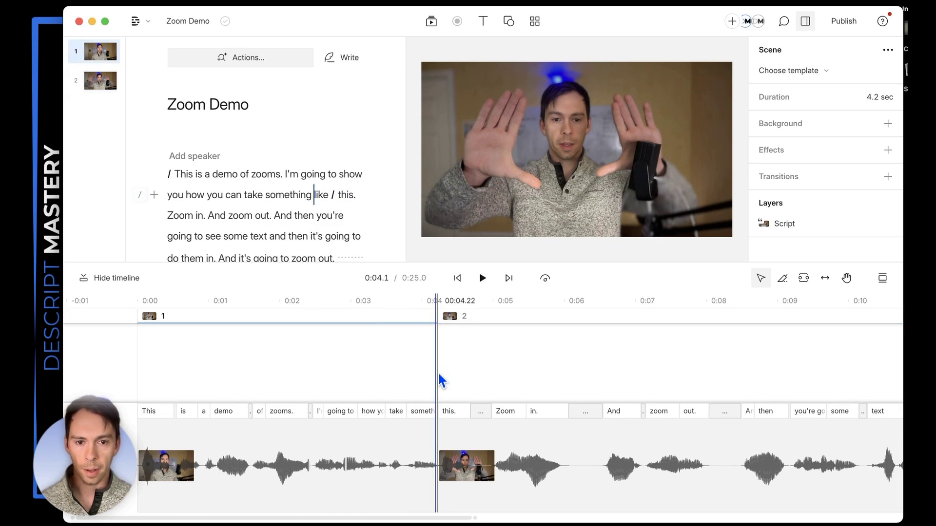
pyautogui.click(440, 372)
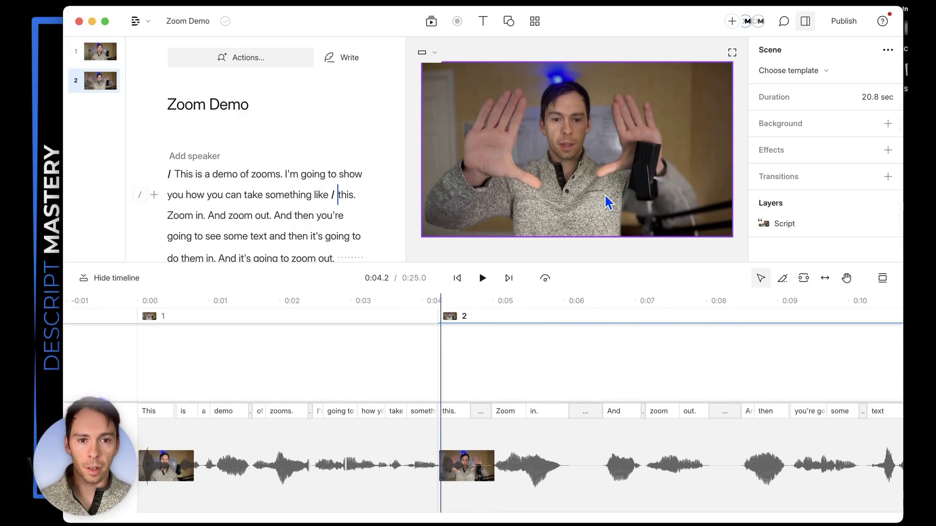
pyautogui.click(575, 152)
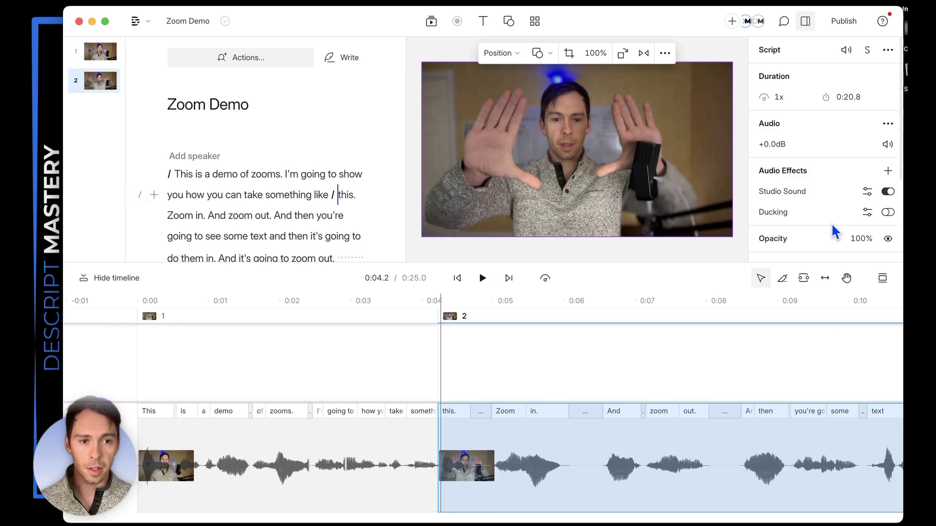
pyautogui.scroll(-3, 832, 224)
pyautogui.scroll(-2, 827, 227)
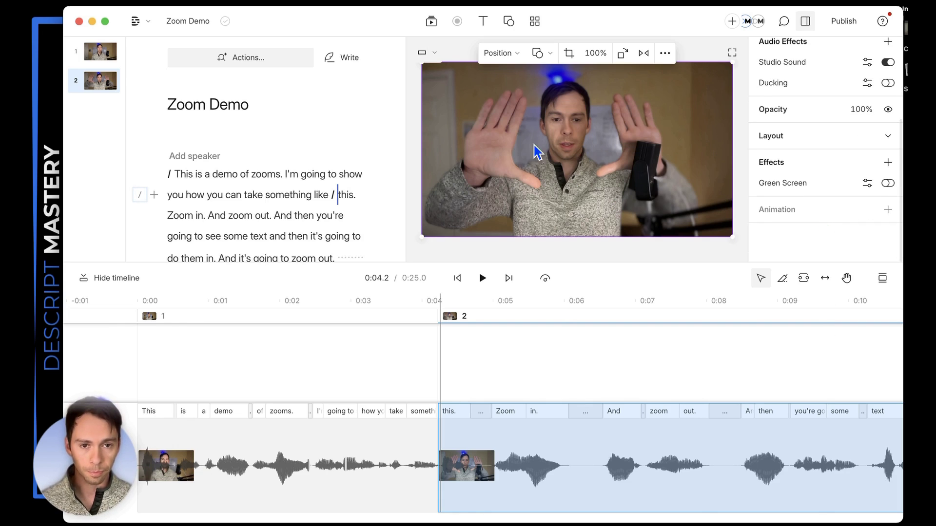
pyautogui.click(889, 211)
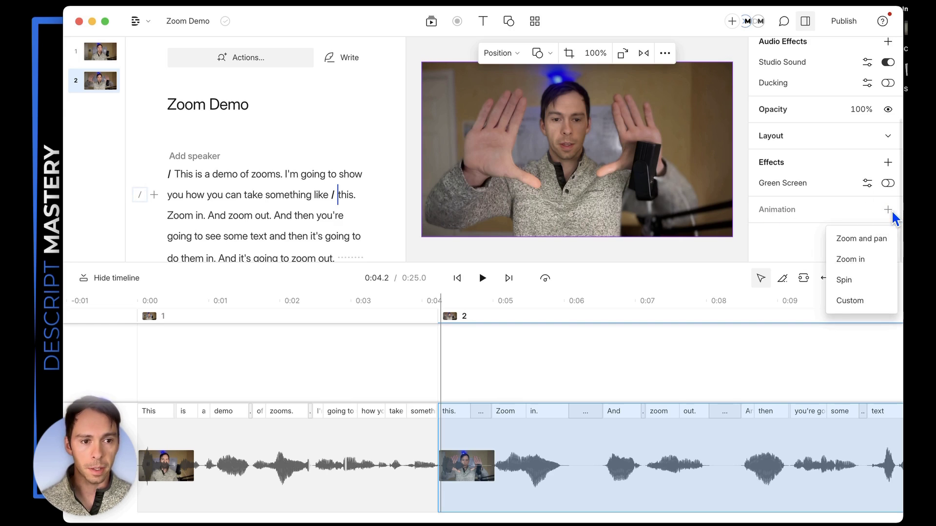
pyautogui.click(852, 299)
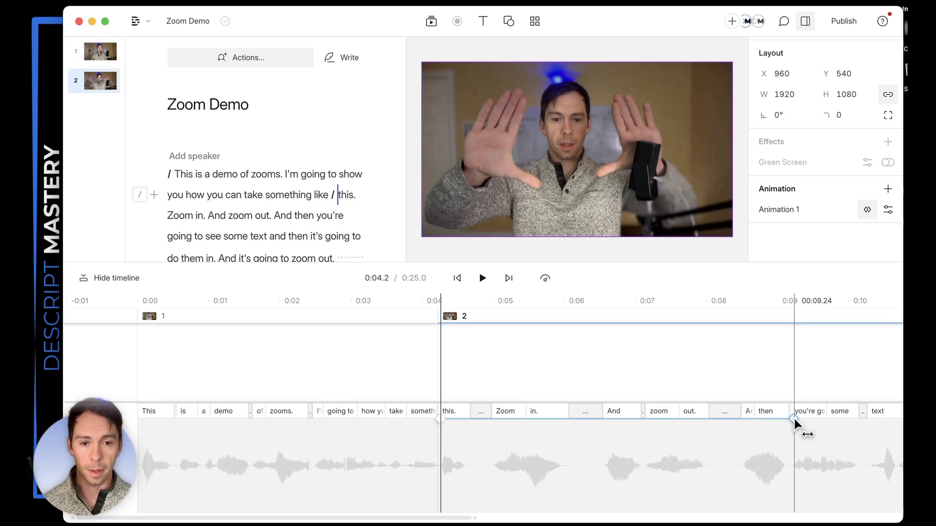
# Shorten Animation 1 by moving its end keyframe to about 4.9 seconds, just before the word "Zoom"
pyautogui.click(794, 420)
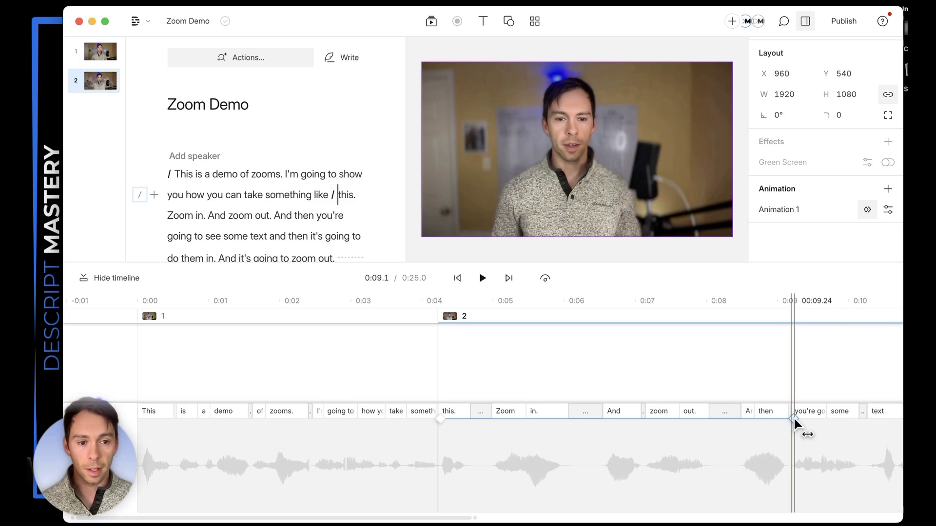
pyautogui.moveTo(795, 420); pyautogui.dragTo(557, 418)
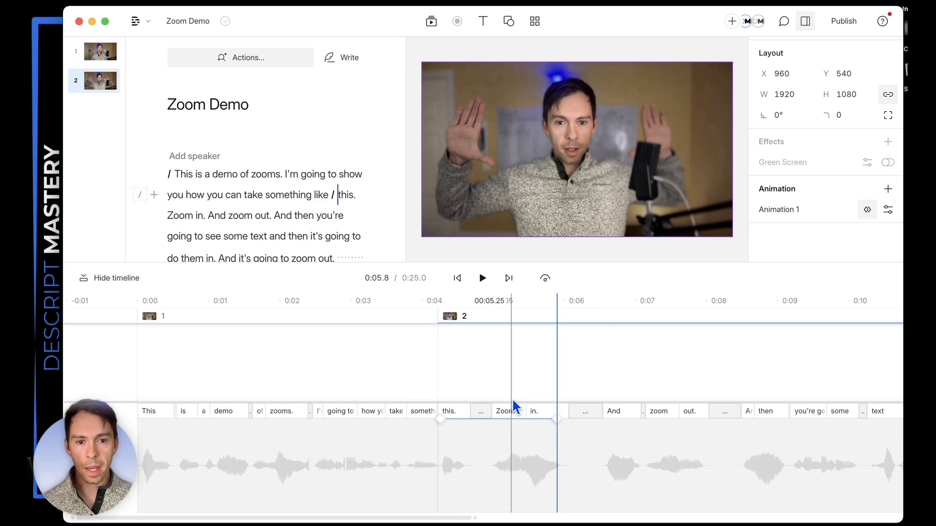
pyautogui.moveTo(560, 420); pyautogui.dragTo(492, 422)
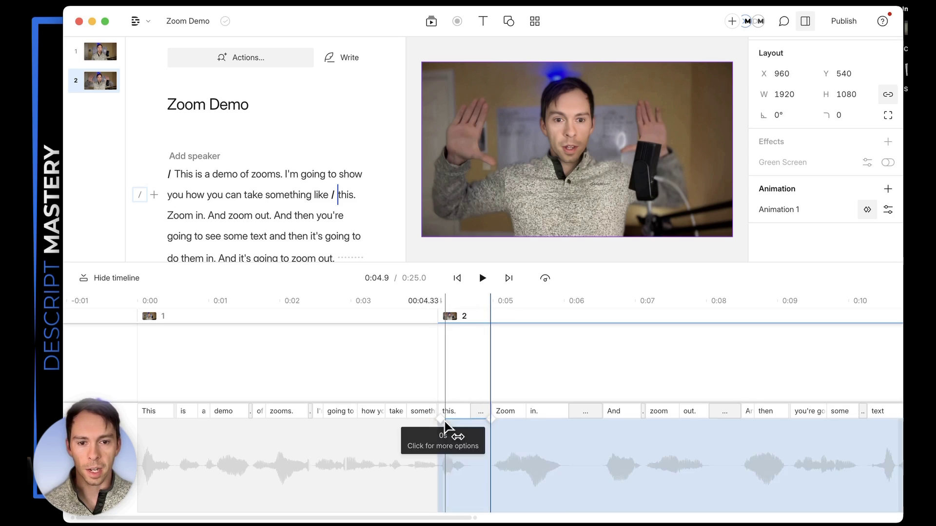
# At Animation 1's end keyframe, enlarge the video to about 2831 × 1592 and reposition it to about X 1092, Y 652
pyautogui.click(491, 419)
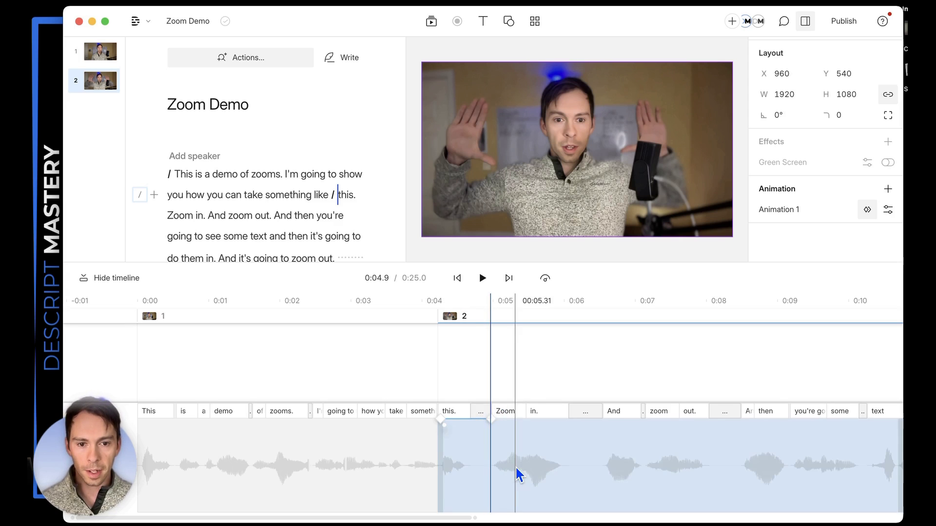
pyautogui.click(778, 95)
pyautogui.moveTo(777, 95)
pyautogui.mouseDown()
pyautogui.moveTo(858, 95)
pyautogui.moveTo(439, 120)
pyautogui.moveTo(896, 137)
pyautogui.moveTo(634, 142)
pyautogui.moveTo(786, 98)
pyautogui.mouseUp()
pyautogui.moveTo(601, 147); pyautogui.dragTo(618, 161)
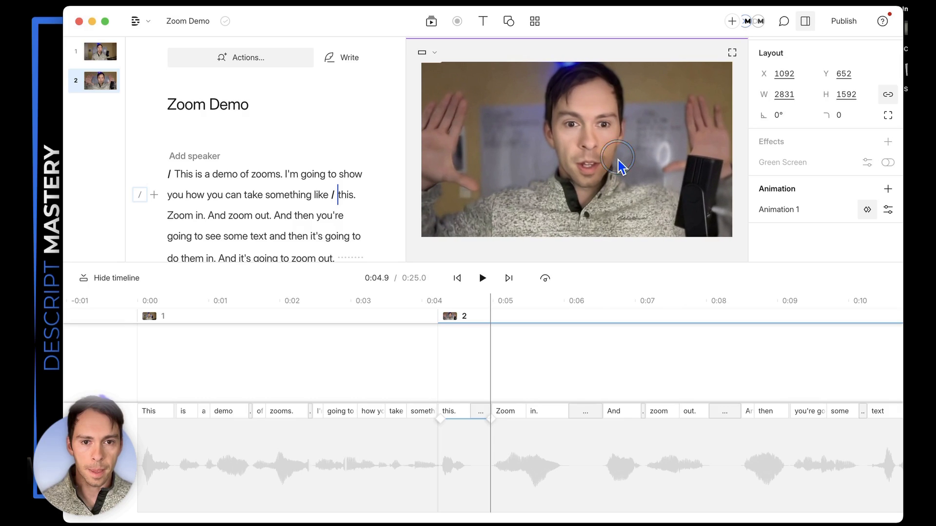
# Compare the layout at Animation 1's start and end keyframes and play back the zoom-in from just before scene 2
pyautogui.click(441, 420)
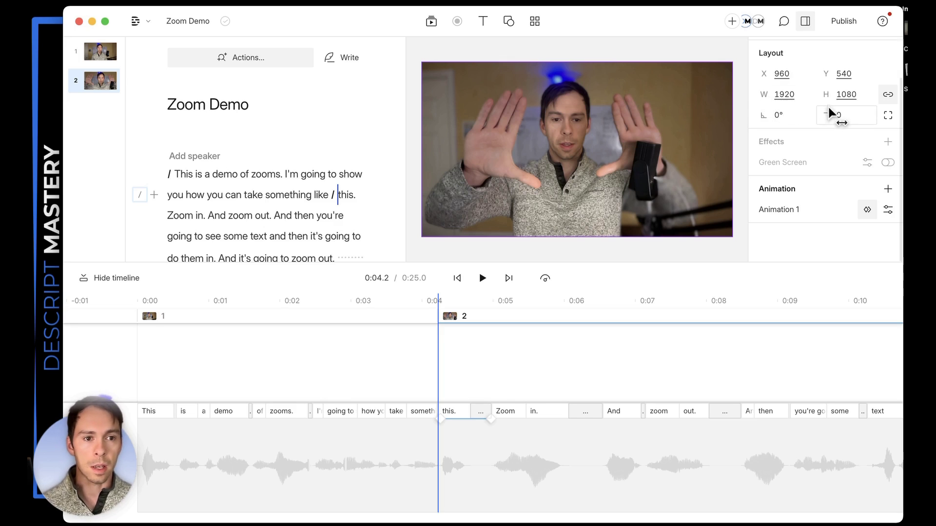
pyautogui.click(491, 419)
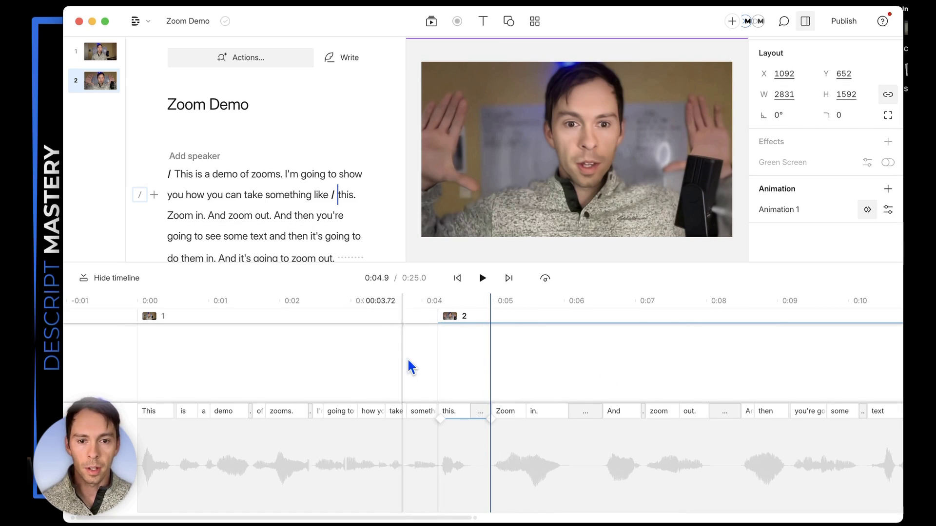
pyautogui.click(430, 360)
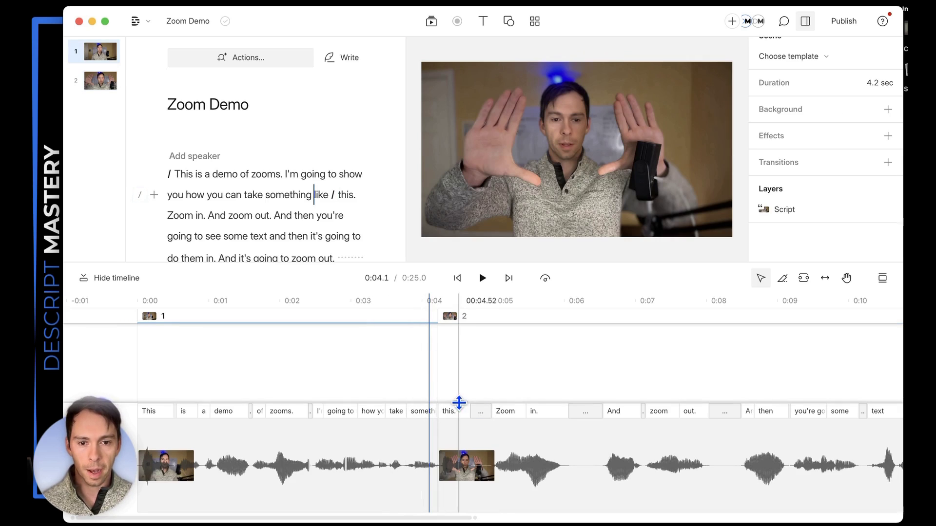
pyautogui.click(482, 285)
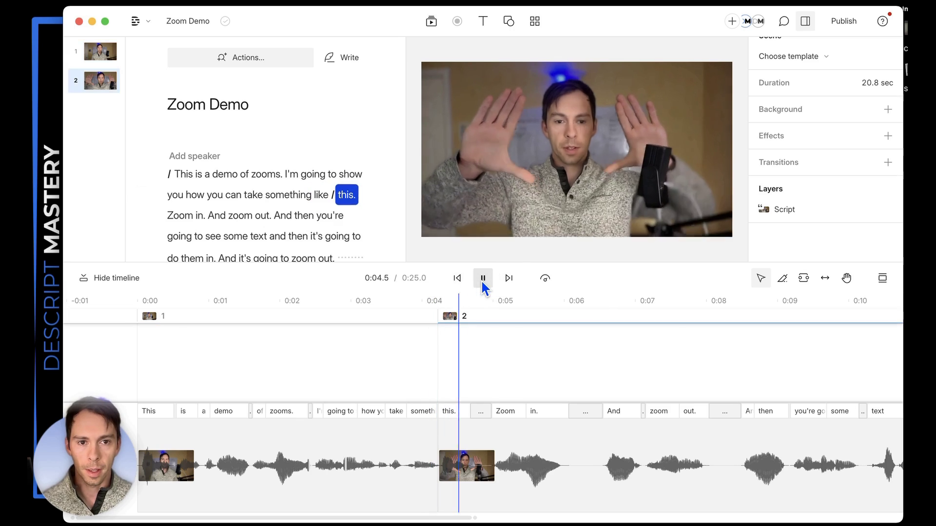
pyautogui.click(483, 280)
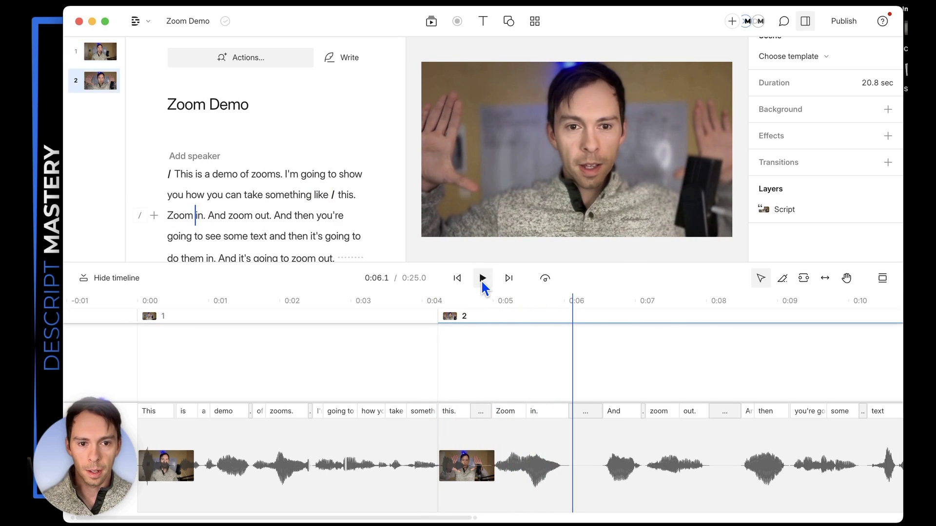
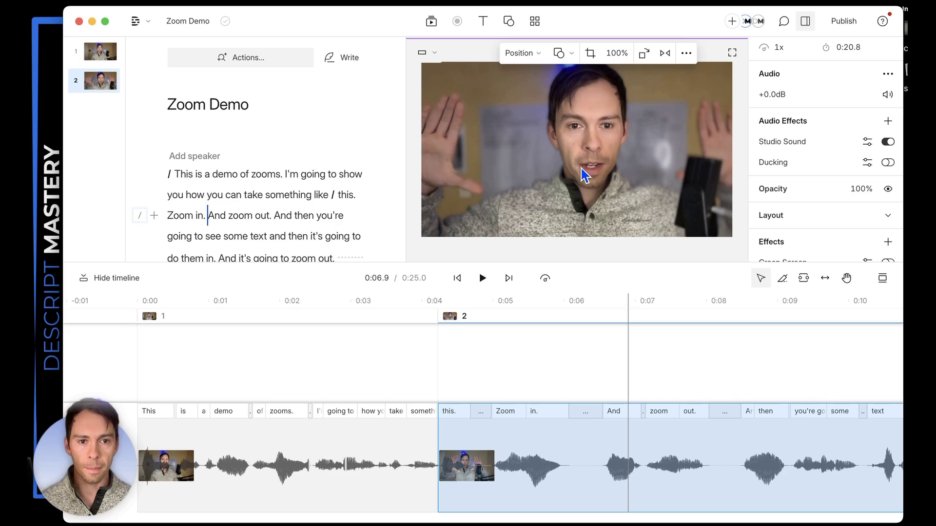
# Add a second custom animation to scene 2's script layer at about 6.9 seconds, near the word "And"
pyautogui.scroll(-3, 836, 221)
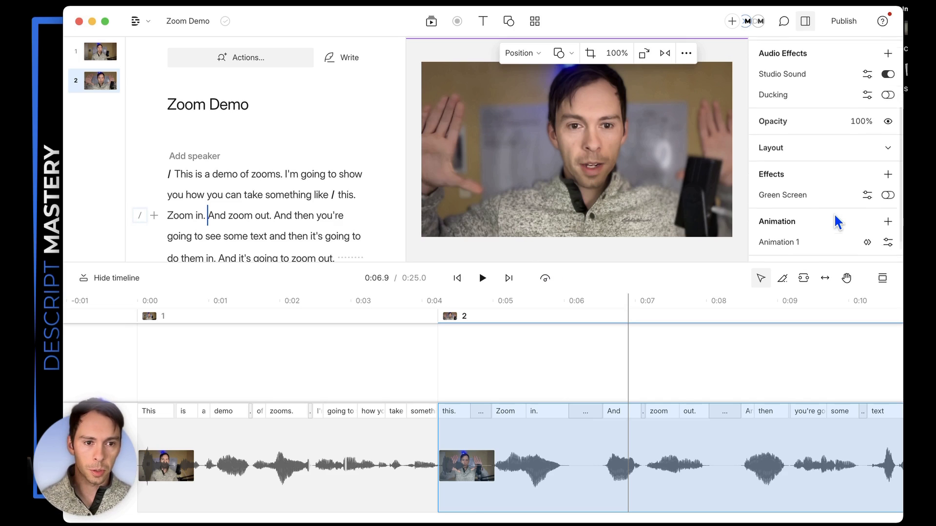
pyautogui.scroll(-2, 835, 221)
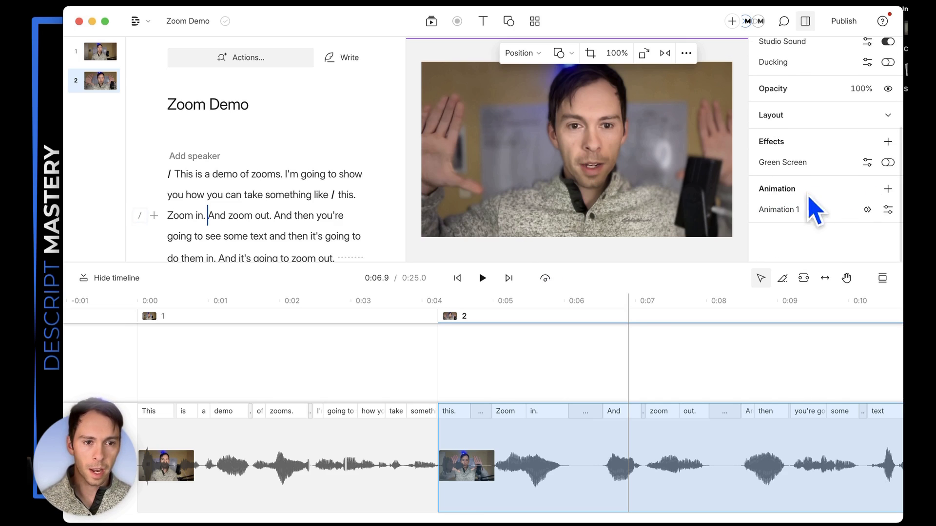
pyautogui.click(887, 191)
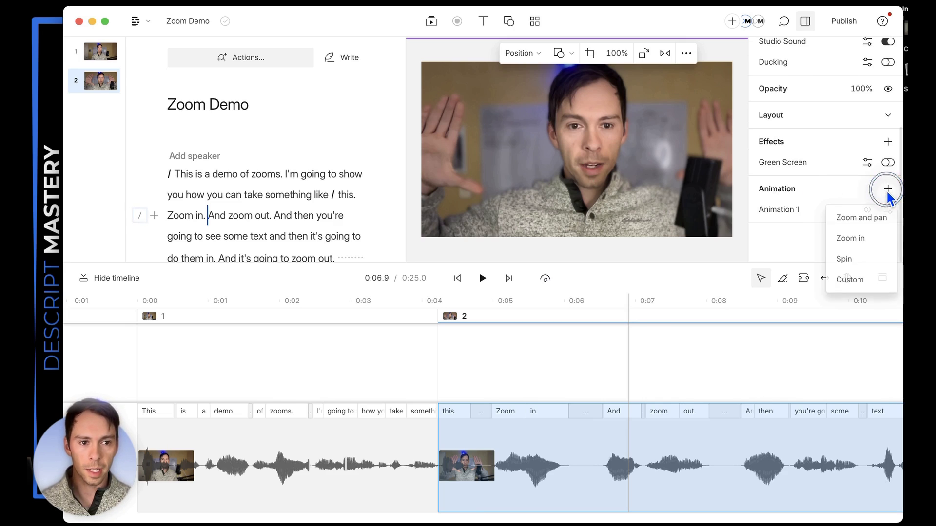
pyautogui.click(855, 278)
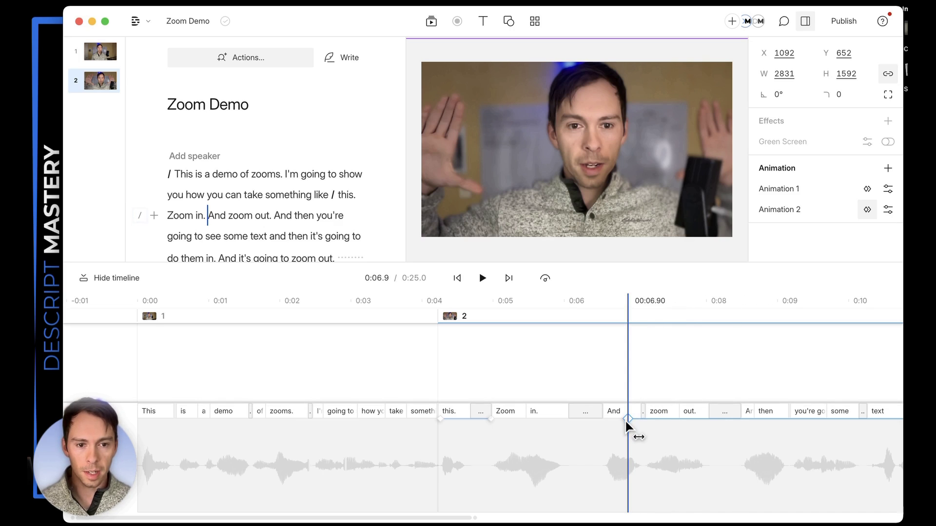
# Shorten Animation 2 by moving its end keyframe to about 7.6 seconds, just before the word "out."
pyautogui.click(673, 461)
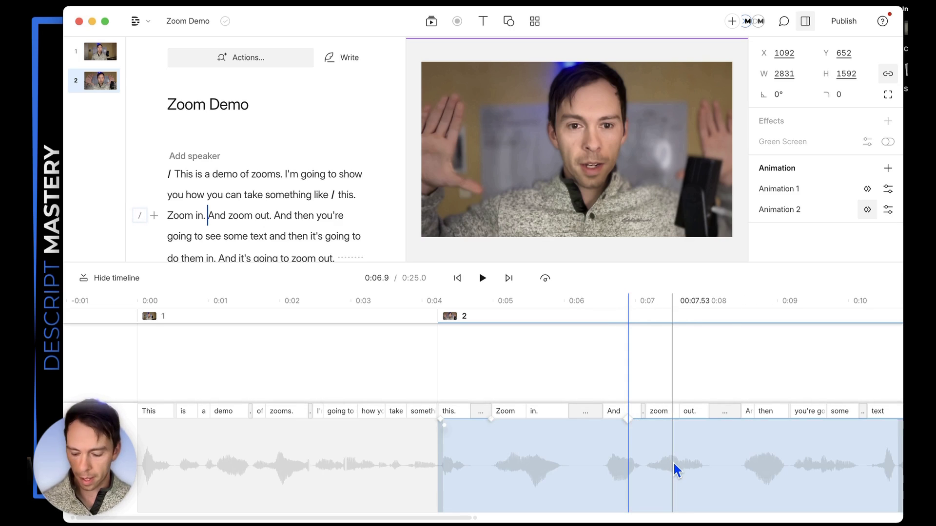
pyautogui.hscroll(10, 678, 455)
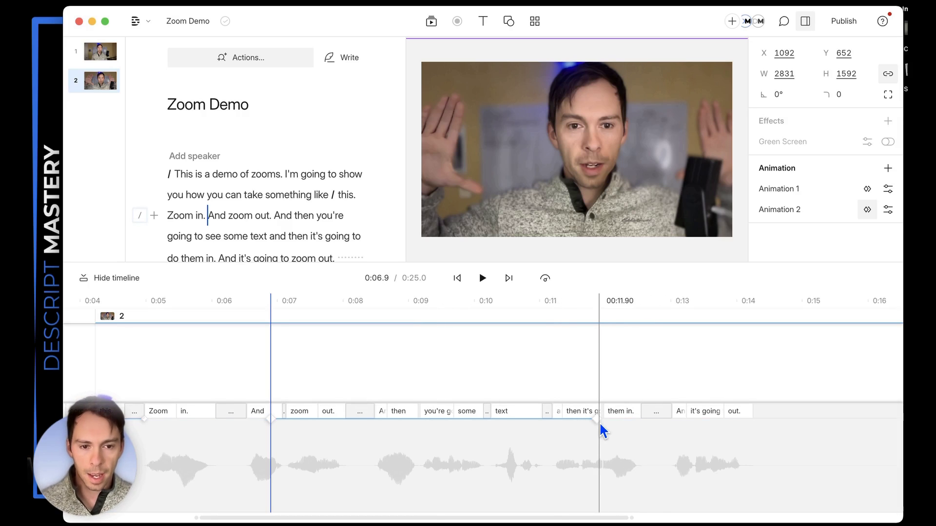
pyautogui.click(597, 419)
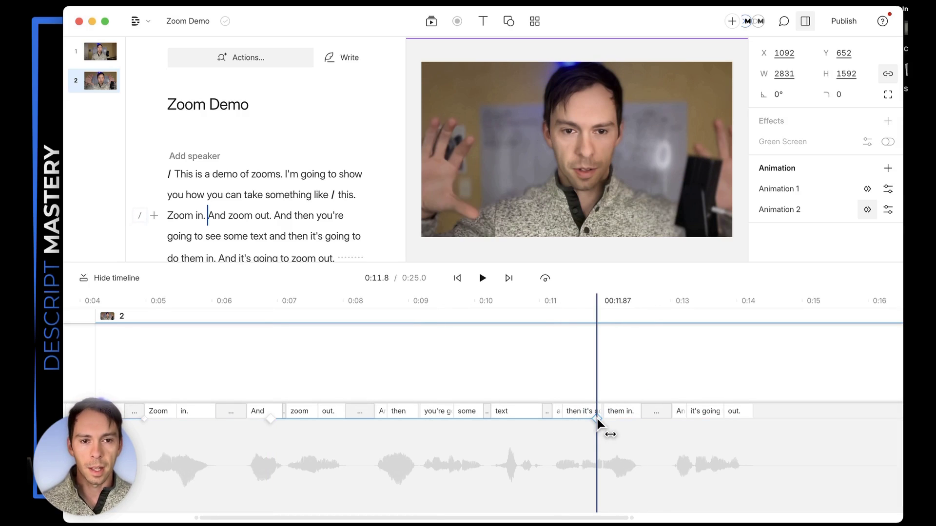
pyautogui.moveTo(598, 419); pyautogui.dragTo(322, 416)
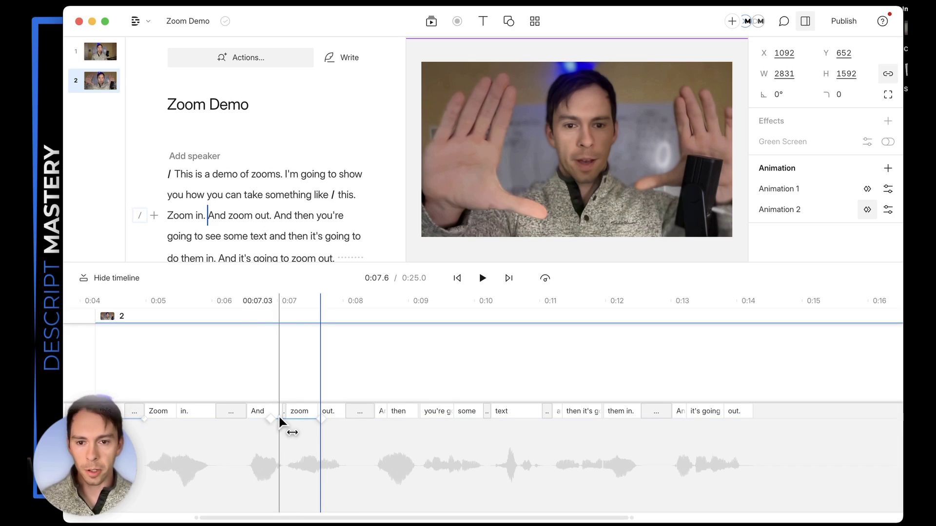
# At Animation 2's end keyframe, set the video width to 1920 and reposition it to X 960, Y 540 to fill the frame
pyautogui.click(272, 419)
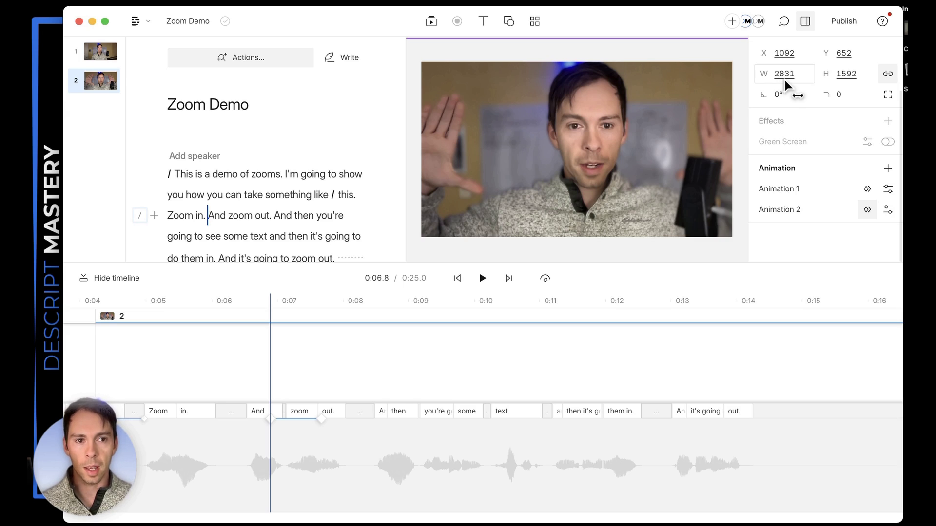
pyautogui.click(321, 420)
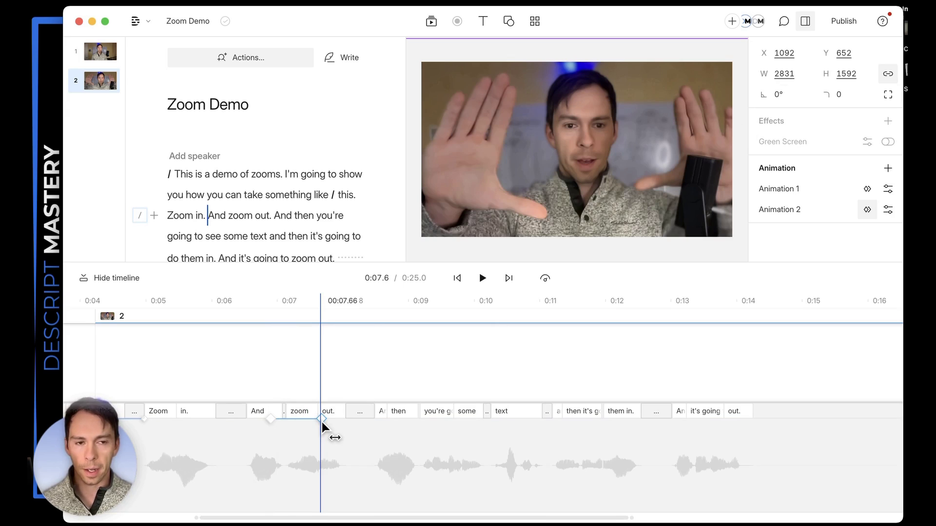
pyautogui.click(789, 76)
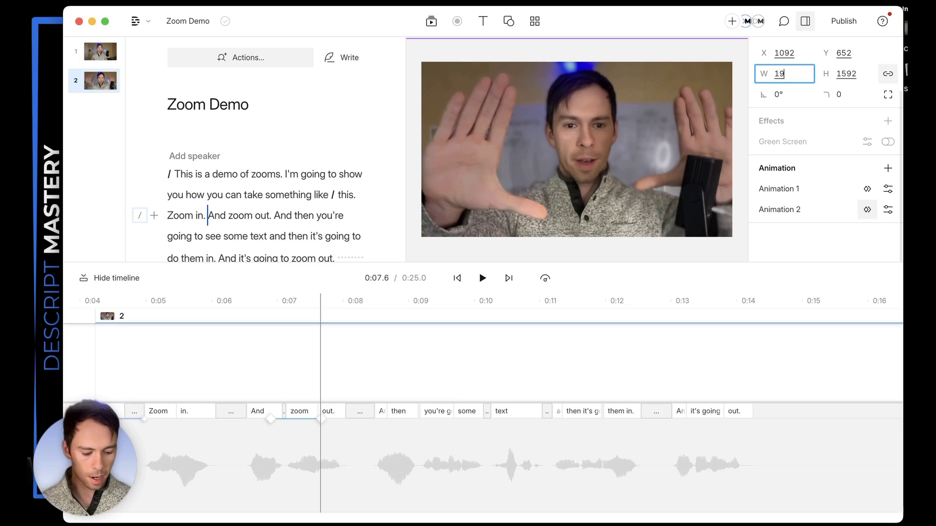
pyautogui.press('Return')
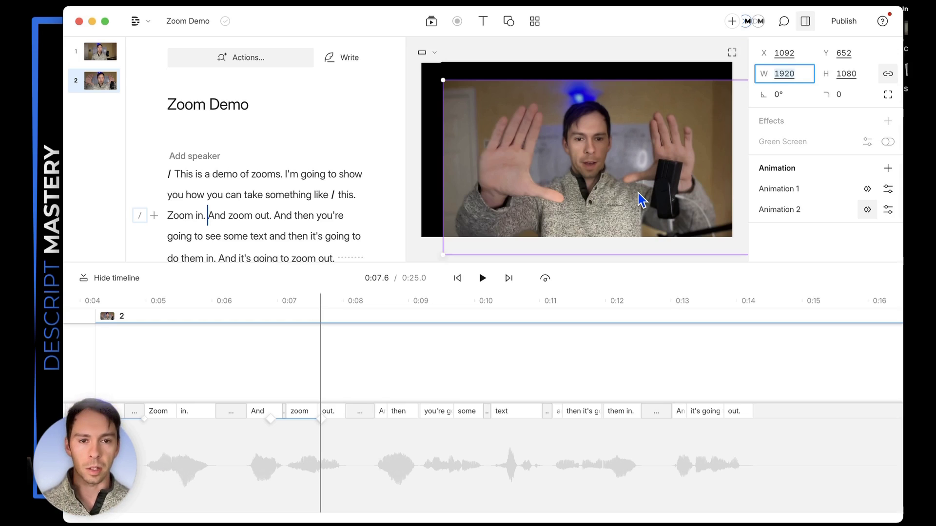
pyautogui.moveTo(624, 182); pyautogui.dragTo(603, 165)
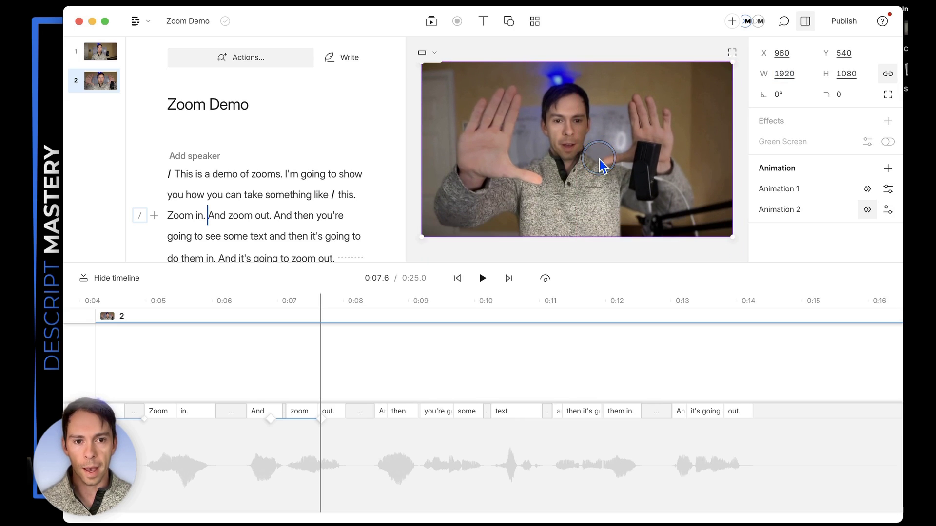
pyautogui.moveTo(583, 131)
pyautogui.mouseDown()
pyautogui.moveTo(597, 139)
pyautogui.moveTo(587, 137)
pyautogui.mouseUp()
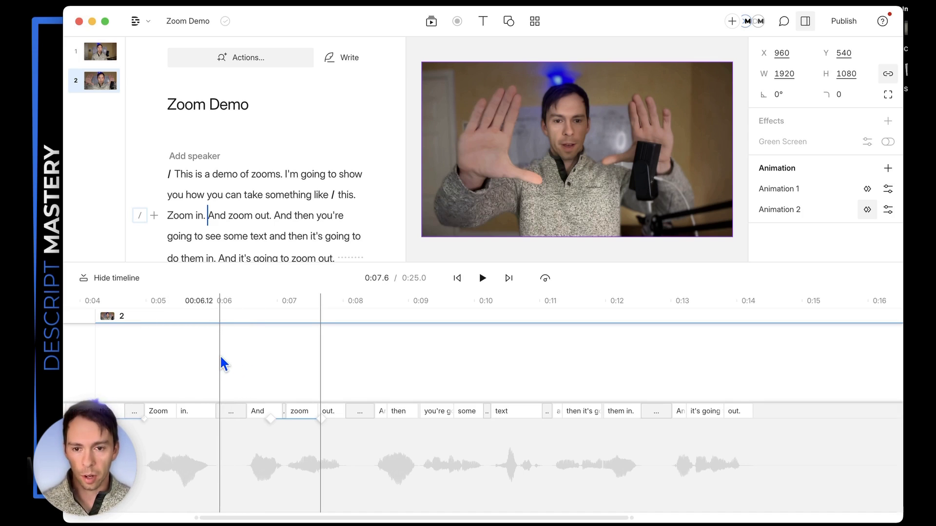
# Play back the zoom-out from about 6.1 seconds, and replay both zooms from about 3.7 seconds, before scene 2
pyautogui.click(221, 358)
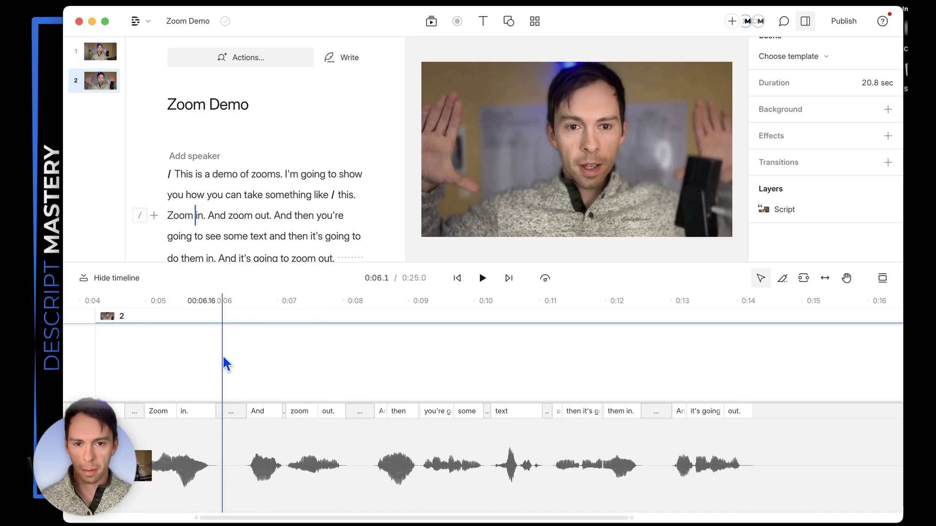
pyautogui.press('space')
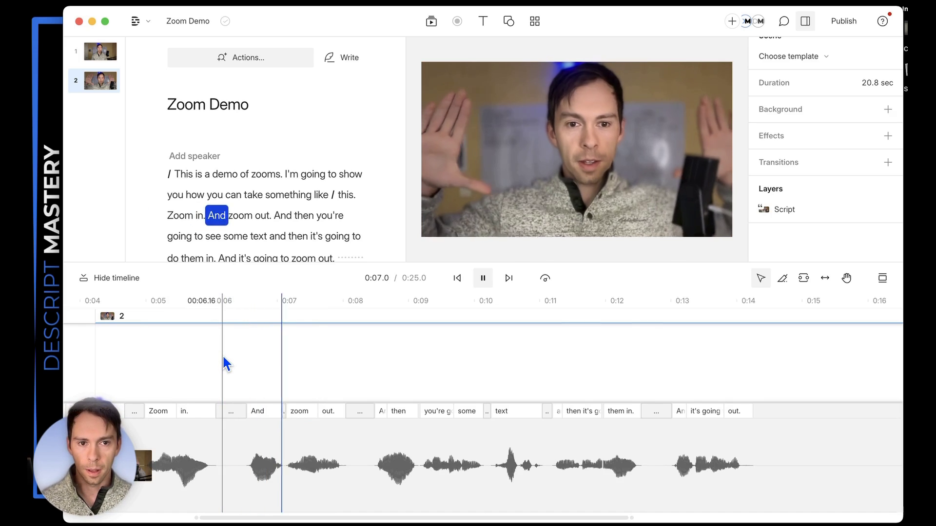
pyautogui.press('space')
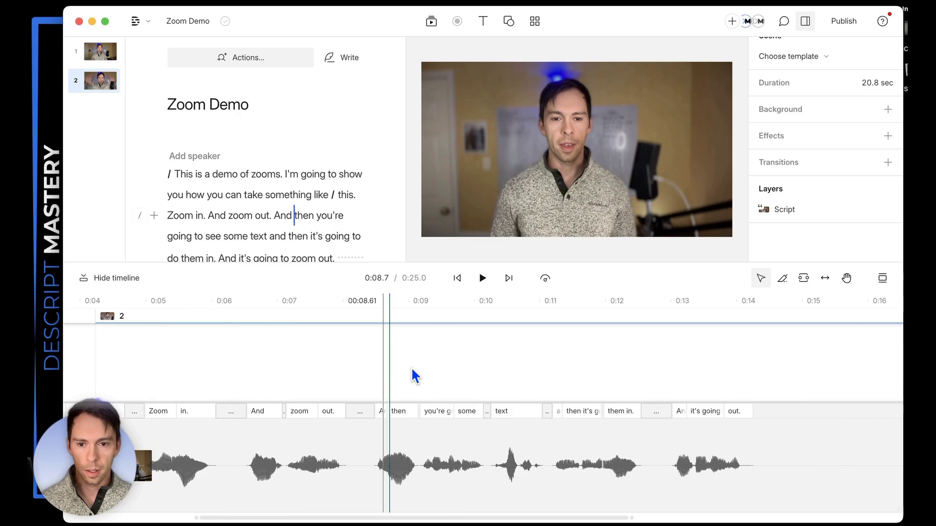
pyautogui.hscroll(-5, 451, 372)
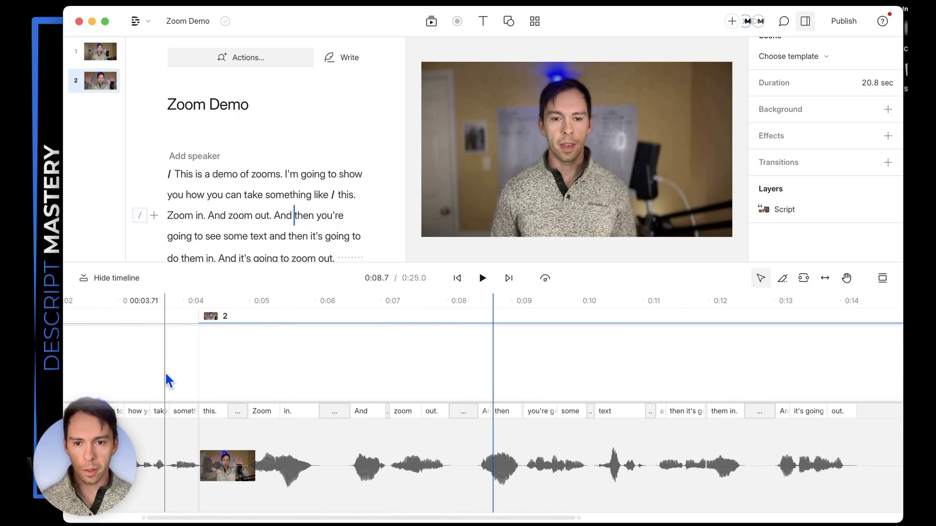
pyautogui.click(165, 371)
pyautogui.press('space')
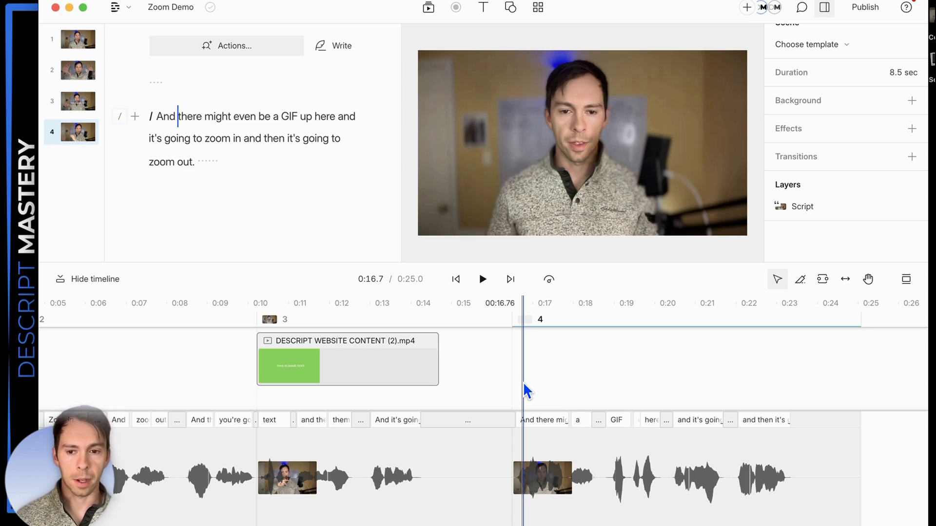
# At about 18.4 seconds in scene 4, insert the GIPHY GIF of the man in the "Hardest Worker in the Room" shirt
pyautogui.click(546, 370)
pyautogui.moveTo(550, 371); pyautogui.dragTo(591, 368)
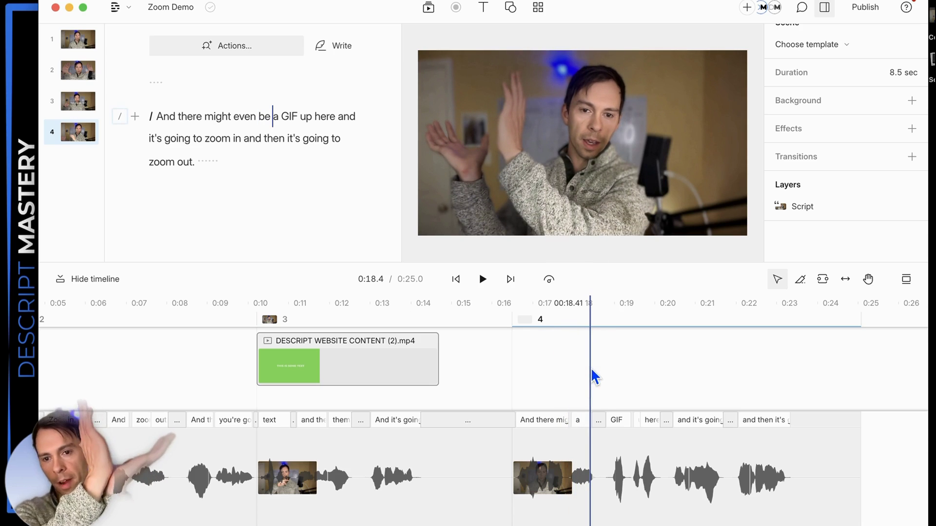
pyautogui.click(438, 15)
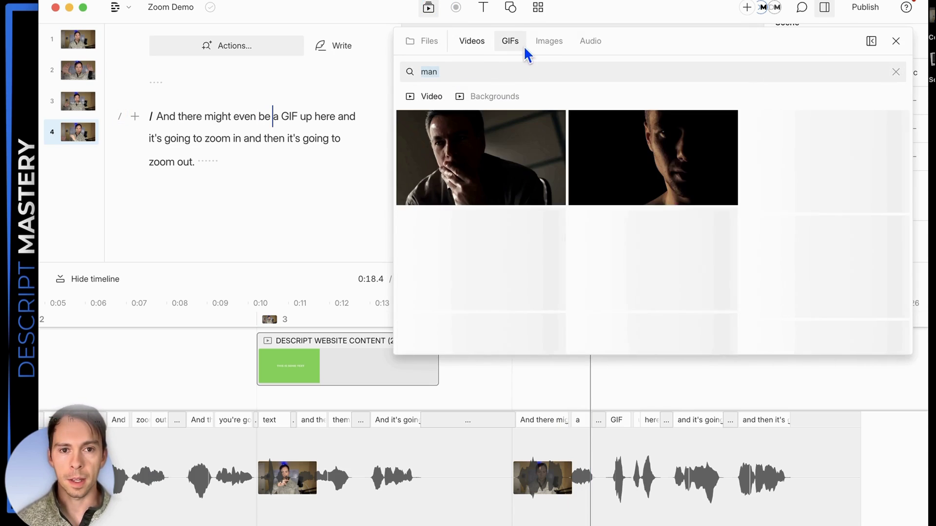
pyautogui.click(519, 41)
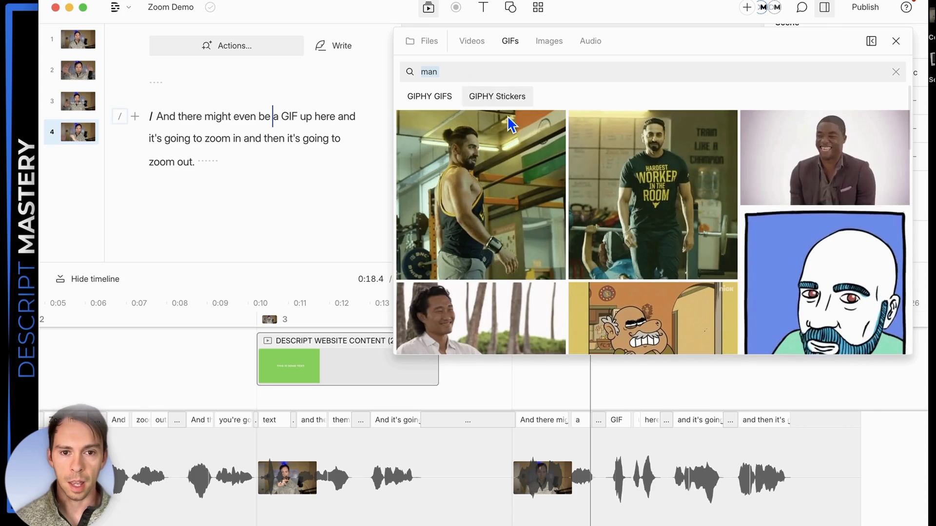
pyautogui.scroll(-1, 505, 205)
pyautogui.scroll(-3, 568, 205)
pyautogui.scroll(3, 565, 213)
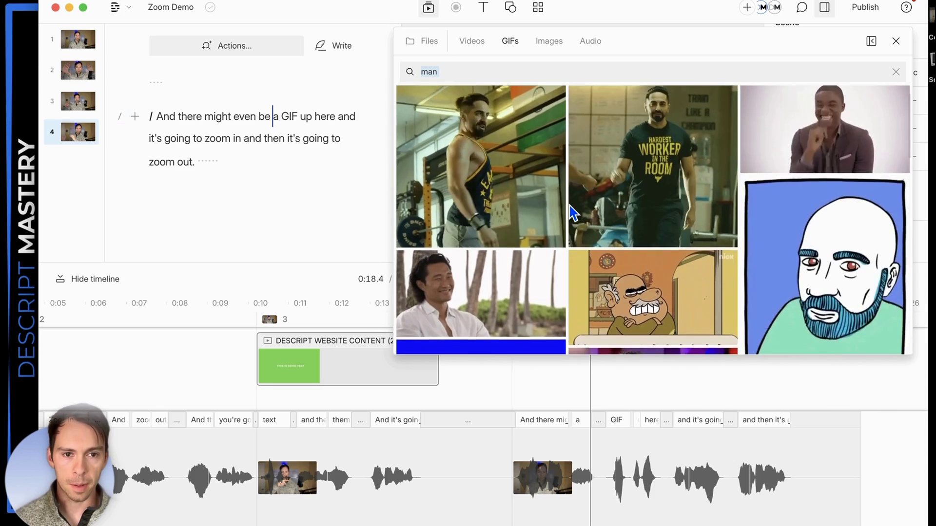
pyautogui.click(640, 206)
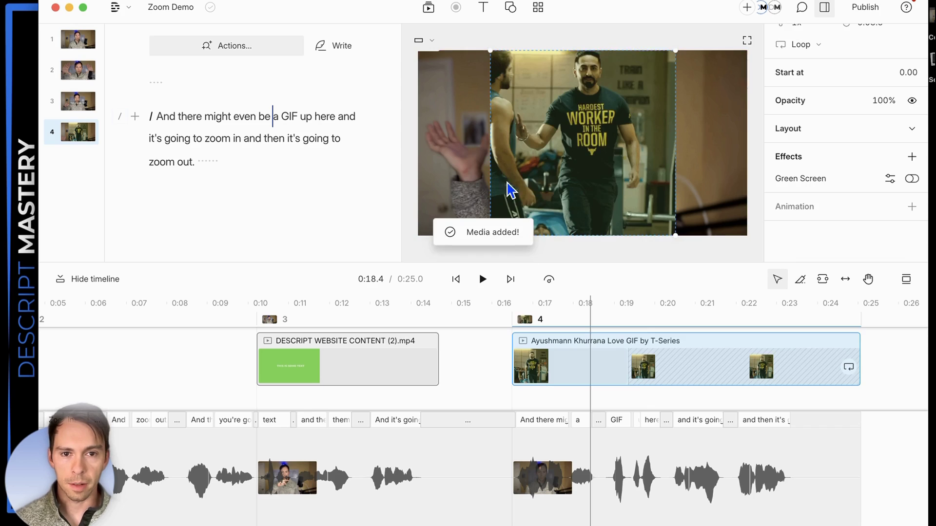
# Shrink the GIF to about 330 × 330 and place it above the speaker's raised hands at about X 265, Y 300
pyautogui.click(610, 170)
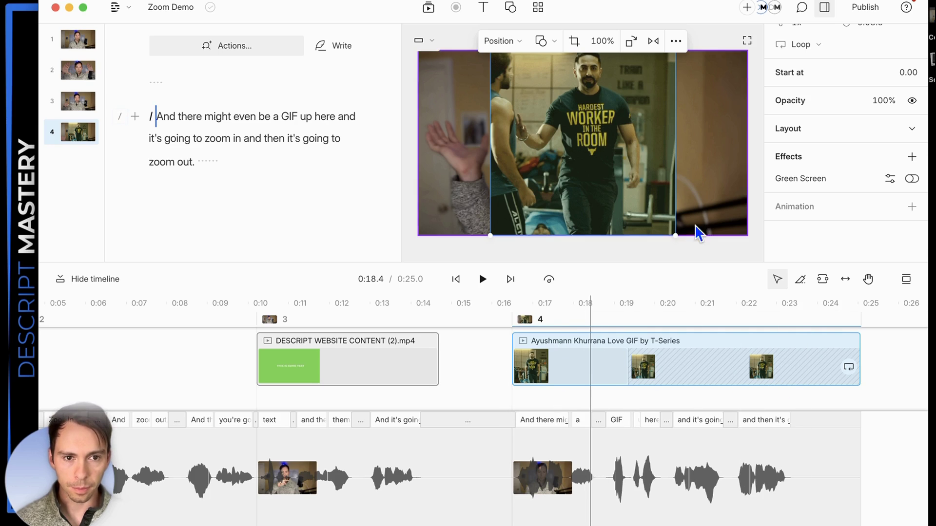
pyautogui.moveTo(677, 237); pyautogui.dragTo(548, 109)
pyautogui.moveTo(515, 72); pyautogui.dragTo(462, 92)
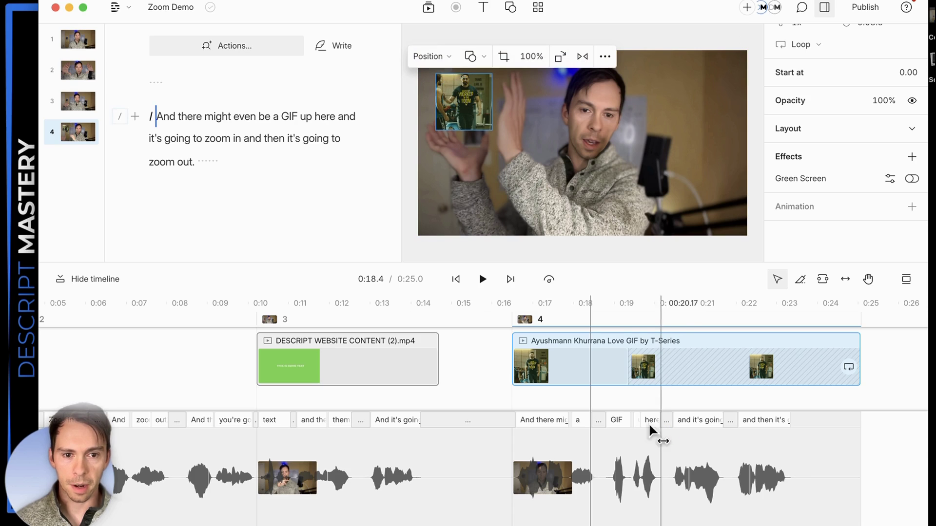
# Play scene 4 from near its start to check the GIF against the words "GIF up here."
pyautogui.click(527, 388)
pyautogui.press('space')
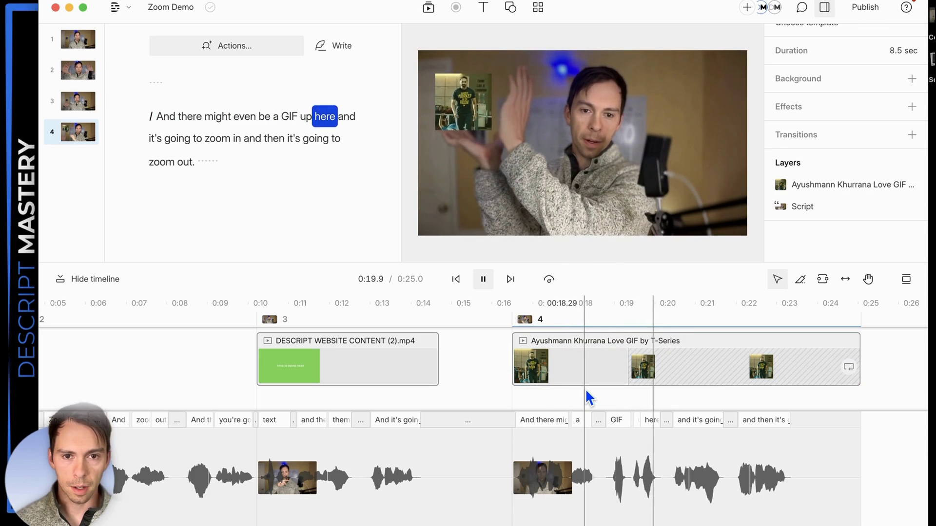
pyautogui.press('space')
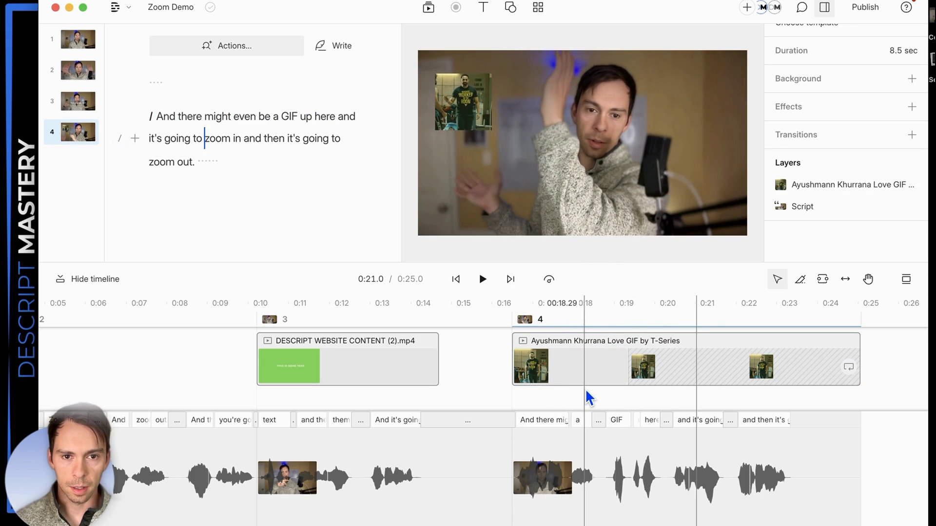
# Add a custom animation to the GIF layer starting at about 20.3 seconds, between the words "here" and "and."
pyautogui.click(637, 389)
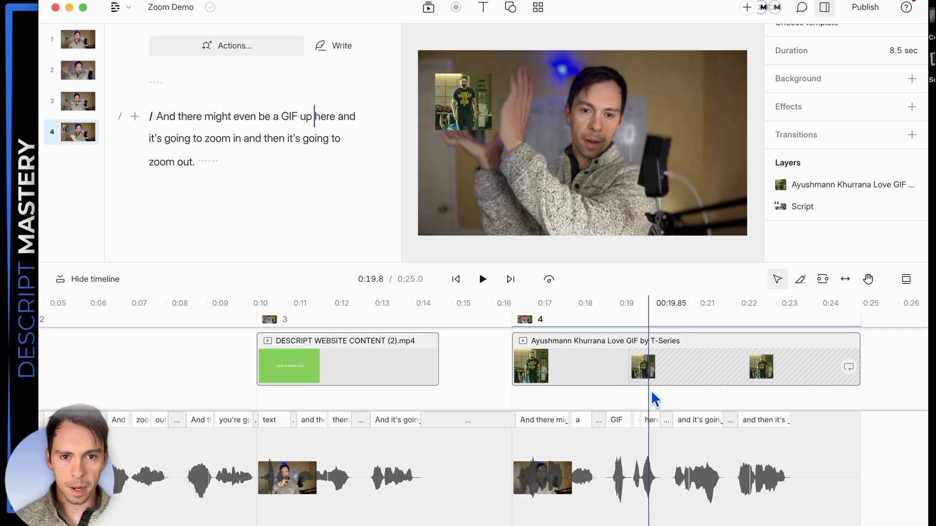
pyautogui.click(656, 392)
pyautogui.click(666, 390)
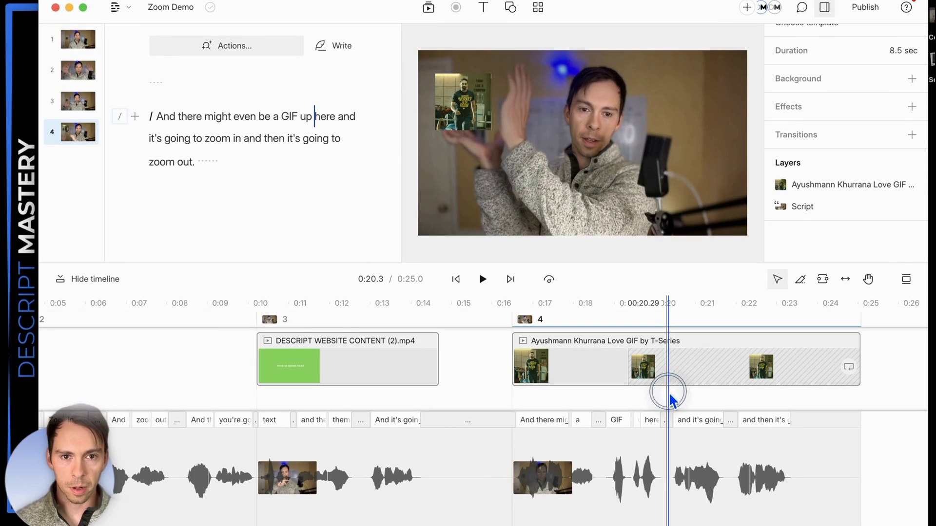
pyautogui.click(674, 393)
pyautogui.click(677, 392)
pyautogui.press('Left')
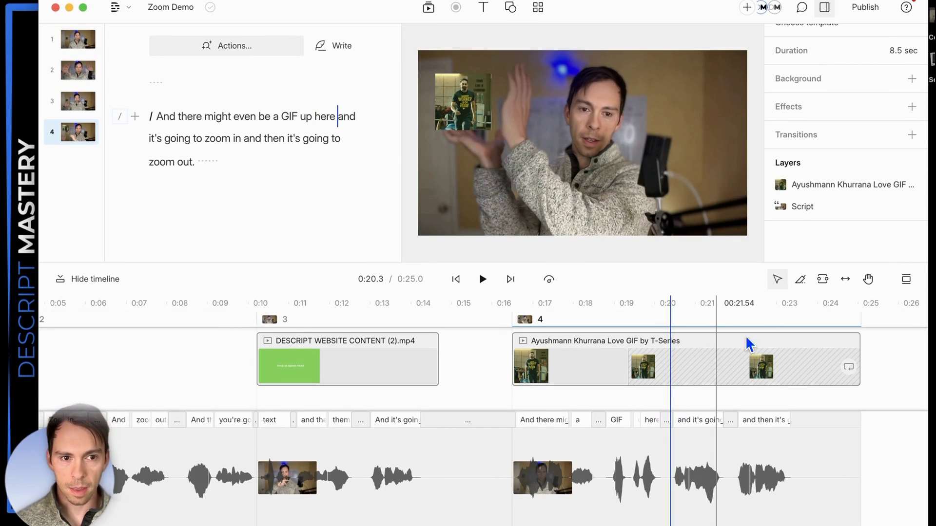
pyautogui.click(458, 98)
pyautogui.click(456, 95)
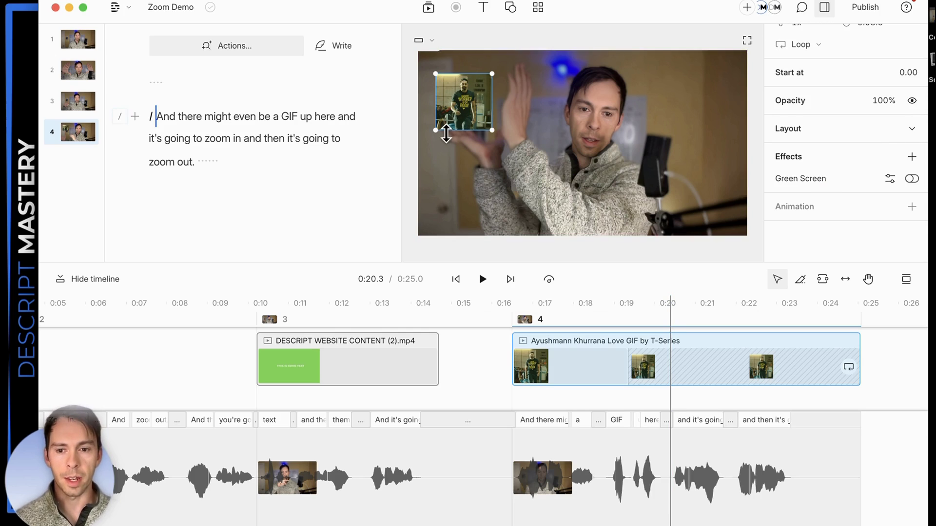
pyautogui.click(911, 207)
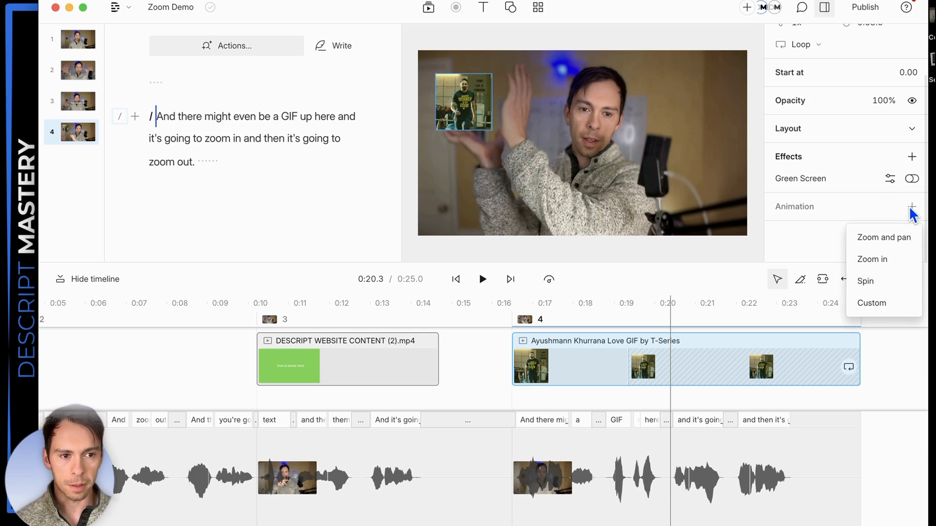
pyautogui.click(871, 301)
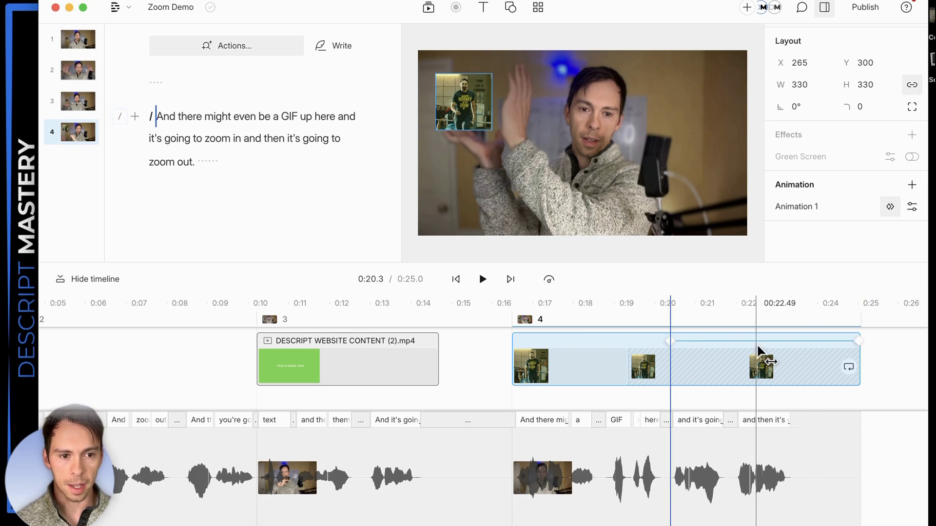
# Shorten the GIF's Animation 1 by moving its end keyframe to about 21.2 seconds
pyautogui.moveTo(856, 339); pyautogui.dragTo(700, 343)
pyautogui.click(463, 100)
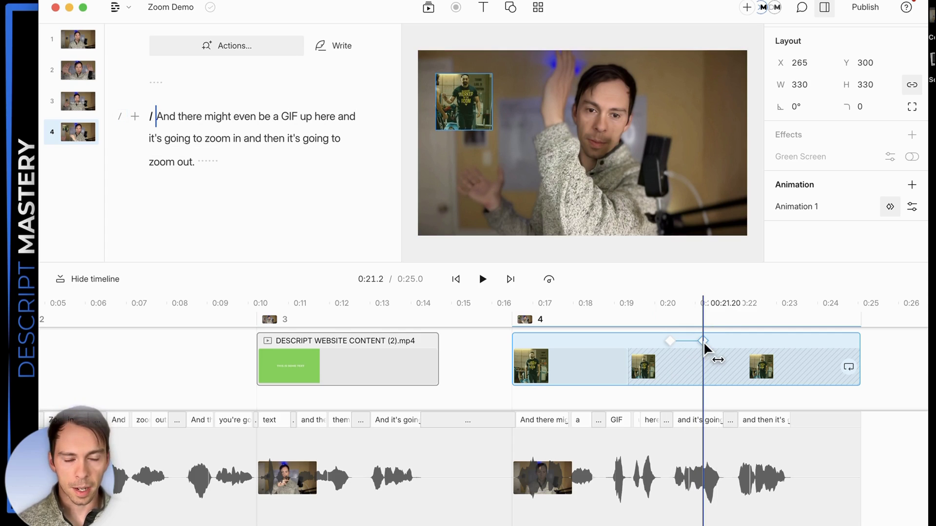
pyautogui.moveTo(704, 342); pyautogui.dragTo(704, 345)
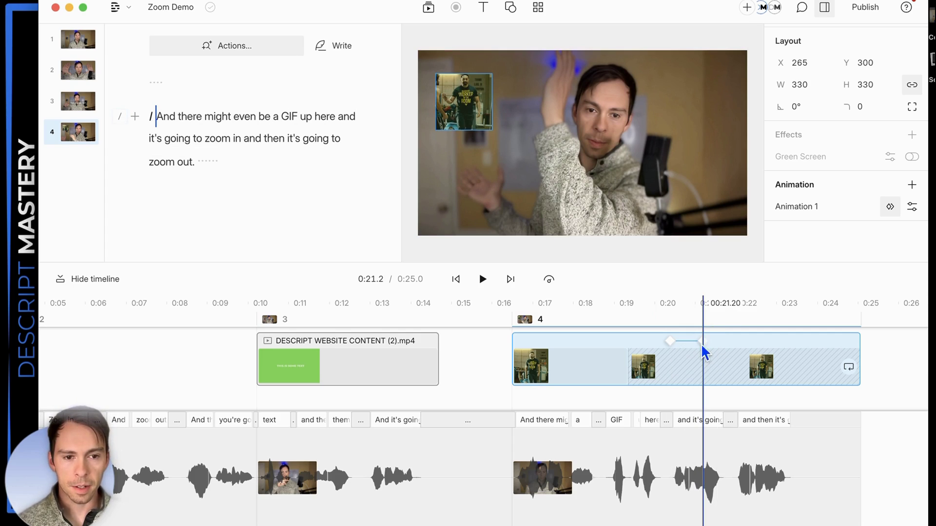
# At the GIF animation's end keyframe, enlarge the GIF to about 609 × 609, keeping its upper-left corner in place
pyautogui.click(476, 122)
pyautogui.moveTo(489, 131); pyautogui.dragTo(536, 171)
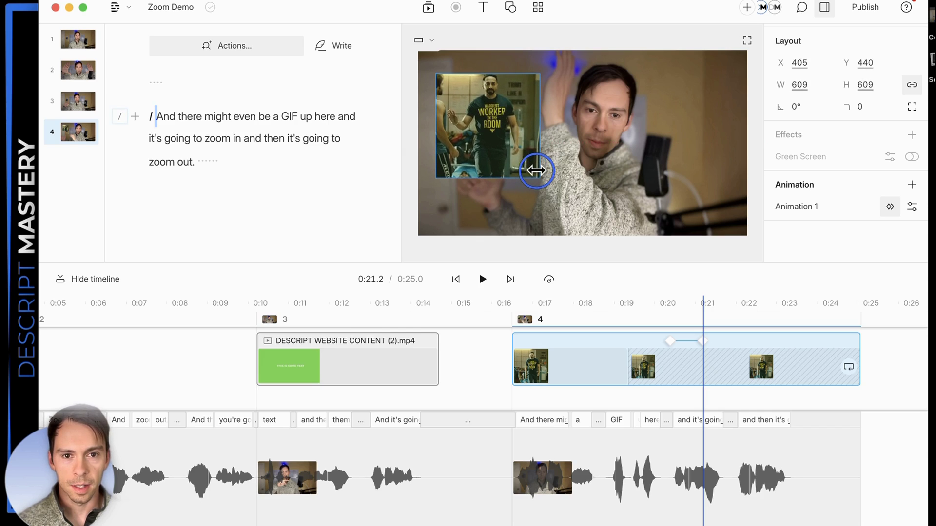
pyautogui.click(565, 204)
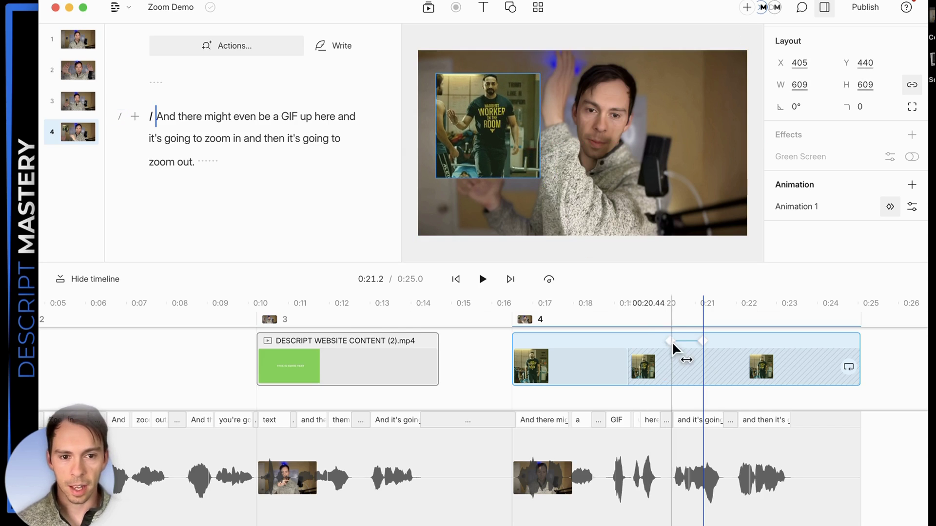
# Play back the GIF's zoom-in from about 19.9 seconds
pyautogui.click(652, 319)
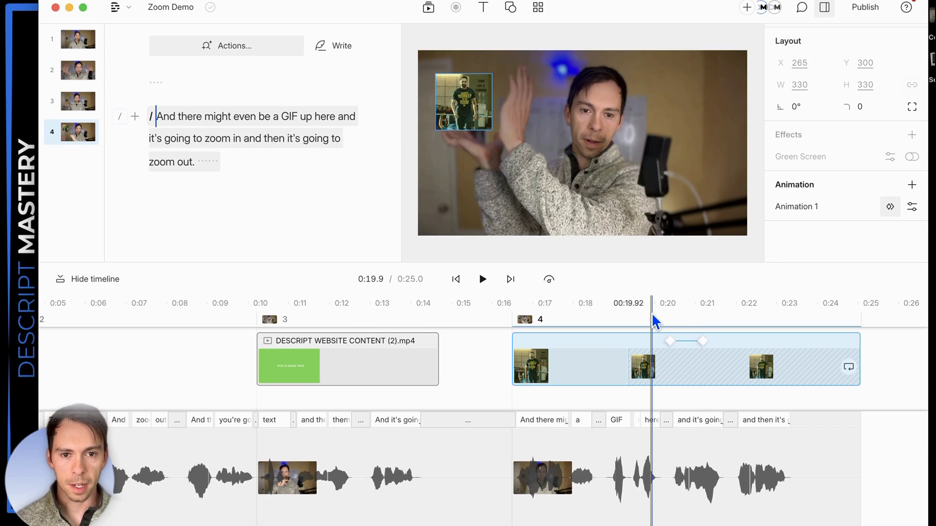
pyautogui.press('space')
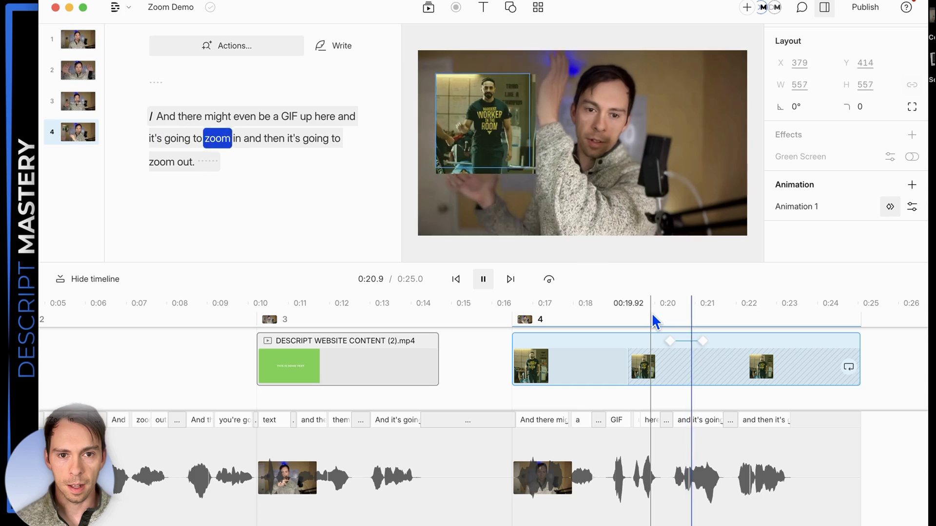
pyautogui.press('space')
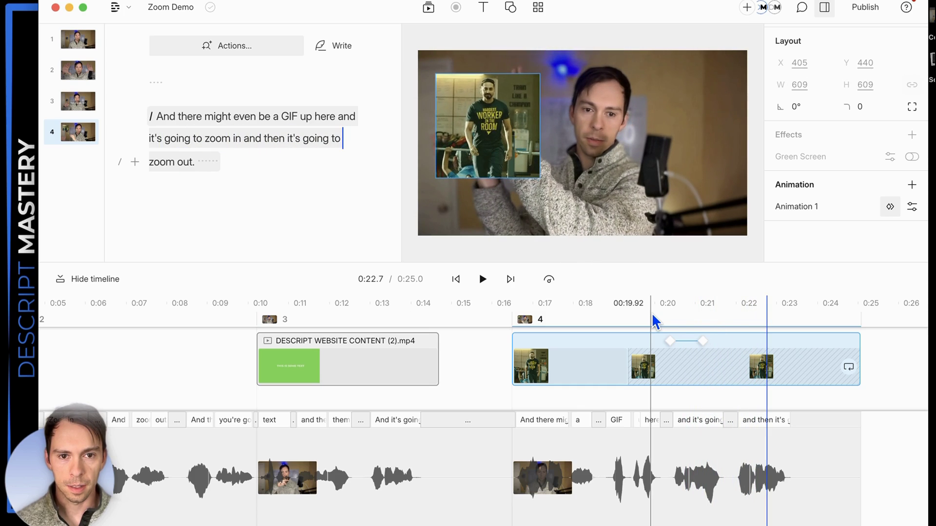
# Add a second custom animation to the GIF, running from about 21.7 seconds to about 22.3 seconds
pyautogui.click(742, 320)
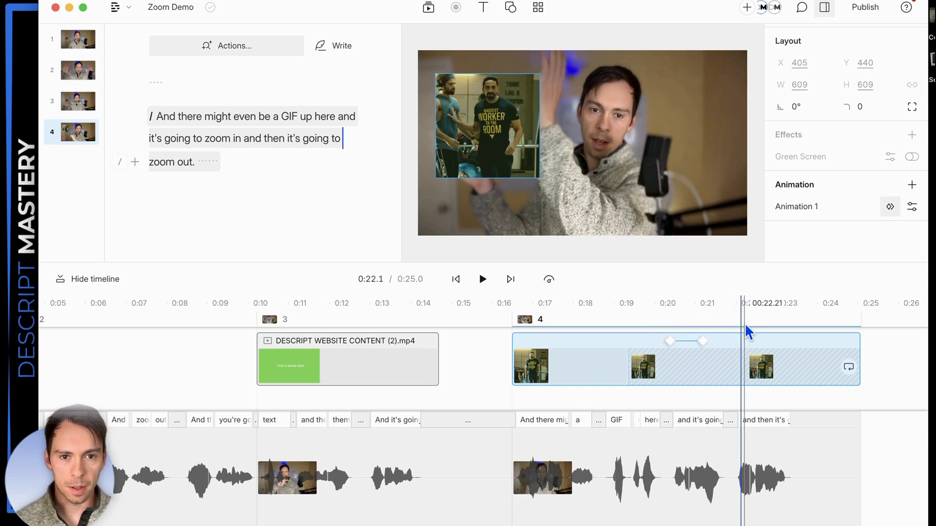
pyautogui.moveTo(745, 326); pyautogui.dragTo(726, 327)
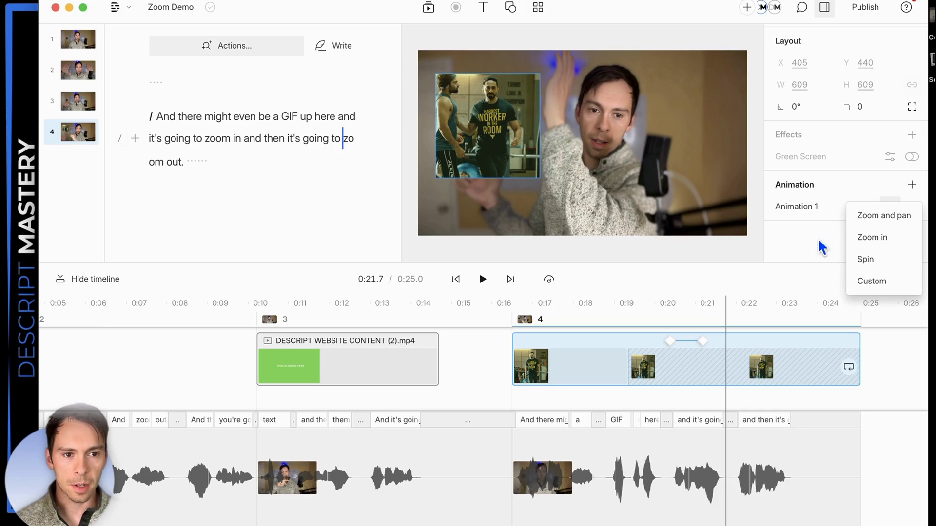
pyautogui.click(858, 281)
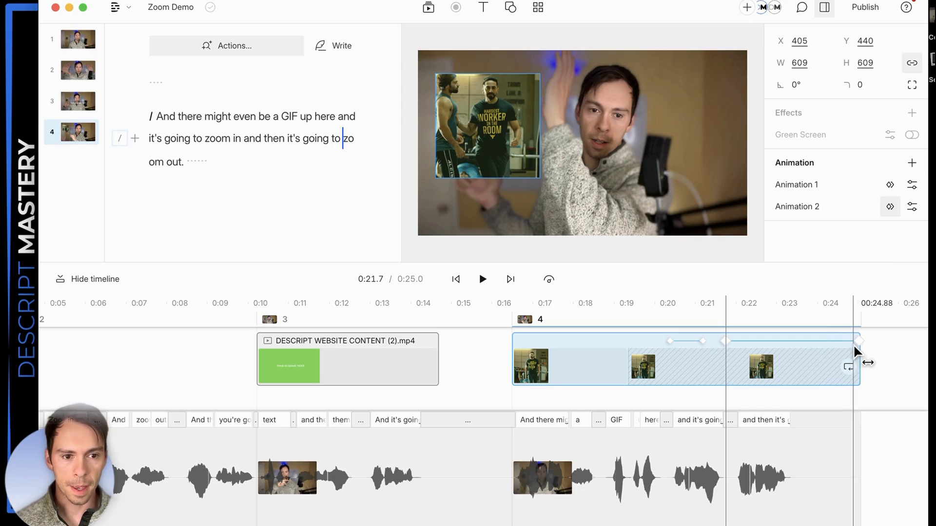
pyautogui.moveTo(858, 338); pyautogui.dragTo(747, 346)
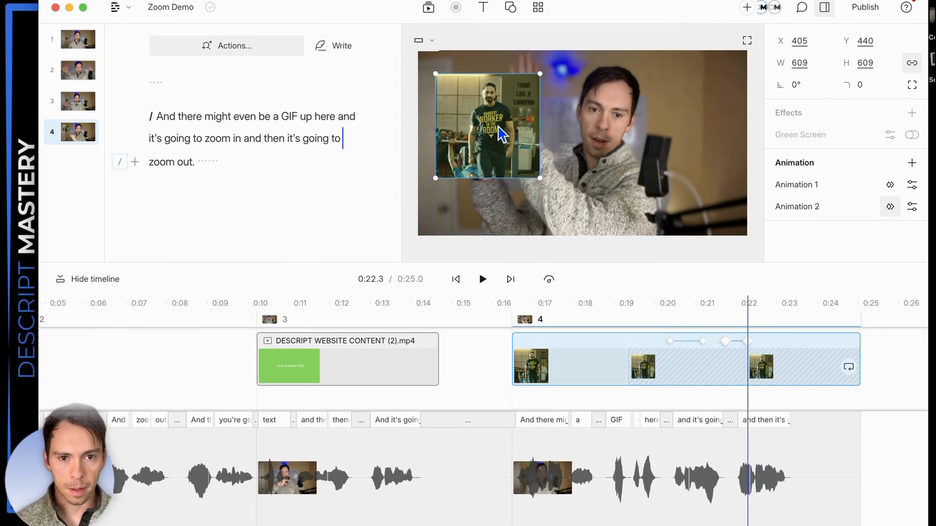
# At Animation 2's end keyframe, shrink the GIF to about 358 × 358 from its lower-right corner, and play back from about 19.5 seconds
pyautogui.moveTo(540, 178); pyautogui.dragTo(496, 153)
pyautogui.click(637, 319)
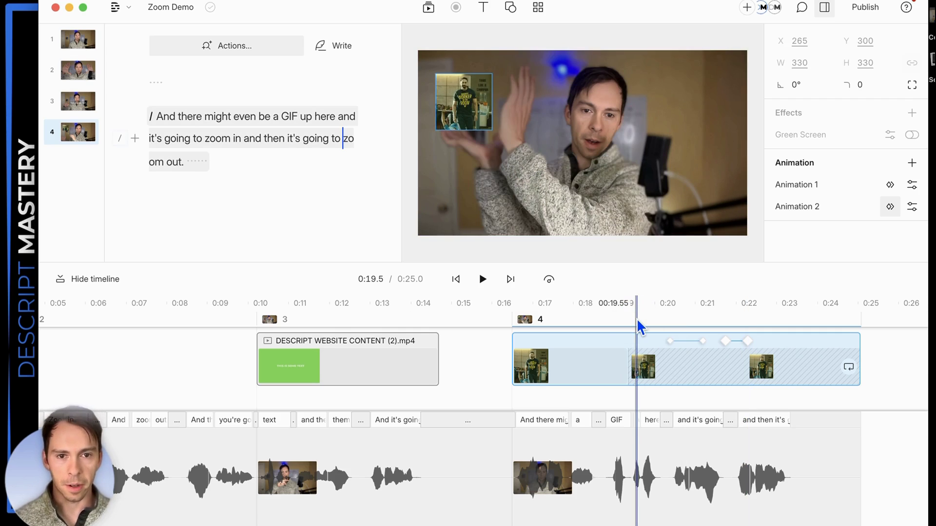
pyautogui.press('space')
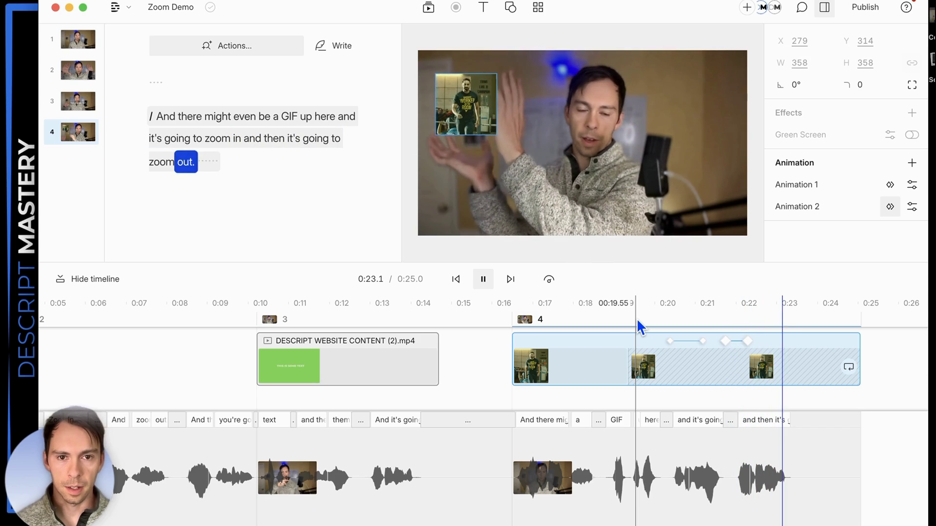
pyautogui.press('space')
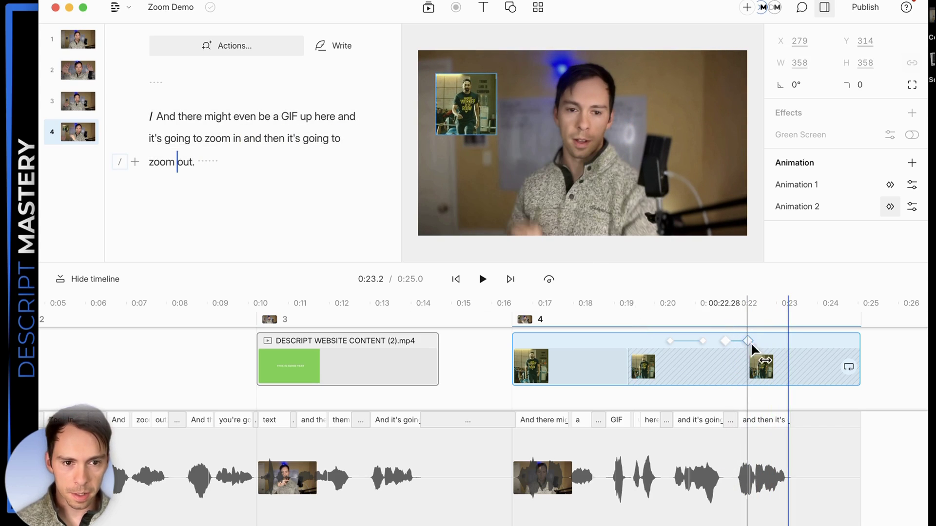
# Retime the GIF's Animation 2 so its end keyframe sits at about 22.7 seconds, and play back the zoom-out
pyautogui.click(739, 308)
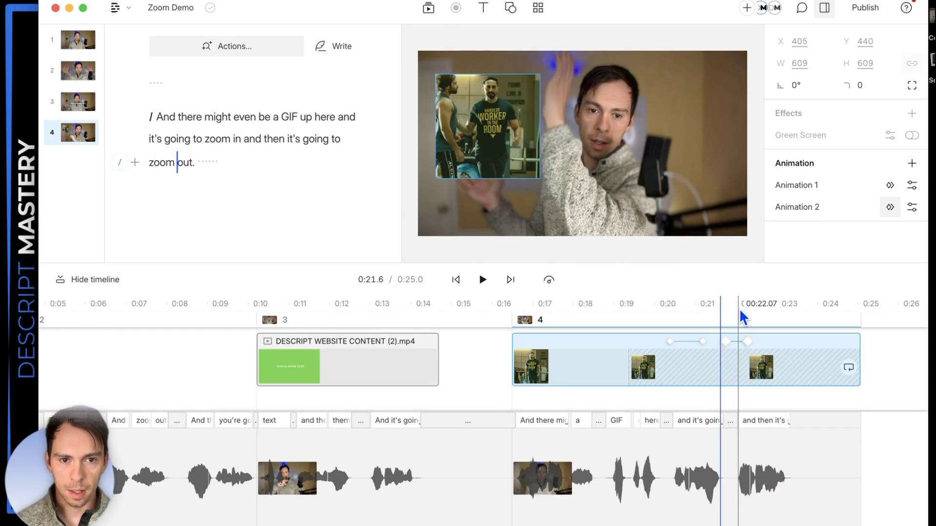
pyautogui.moveTo(748, 342)
pyautogui.mouseDown()
pyautogui.moveTo(772, 344)
pyautogui.moveTo(733, 340)
pyautogui.mouseUp()
pyautogui.click(727, 322)
pyautogui.press('space')
pyautogui.press('space')
pyautogui.click(729, 340)
pyautogui.moveTo(770, 336); pyautogui.dragTo(764, 337)
pyautogui.click(729, 320)
pyautogui.press('space')
pyautogui.press('space')
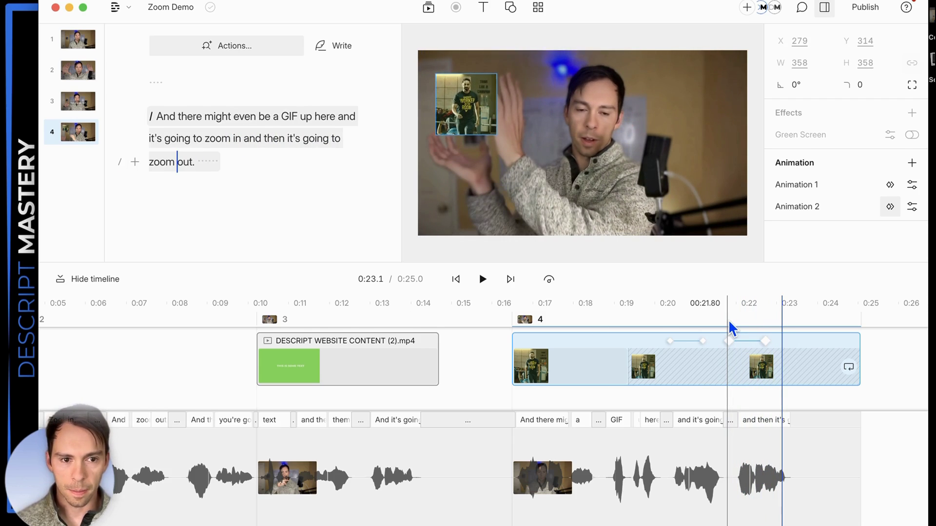
# Move Animation 2's start keyframe to about 22.1 seconds, checking the zoom-out timing by playing it back
pyautogui.click(732, 338)
pyautogui.click(727, 321)
pyautogui.press('space')
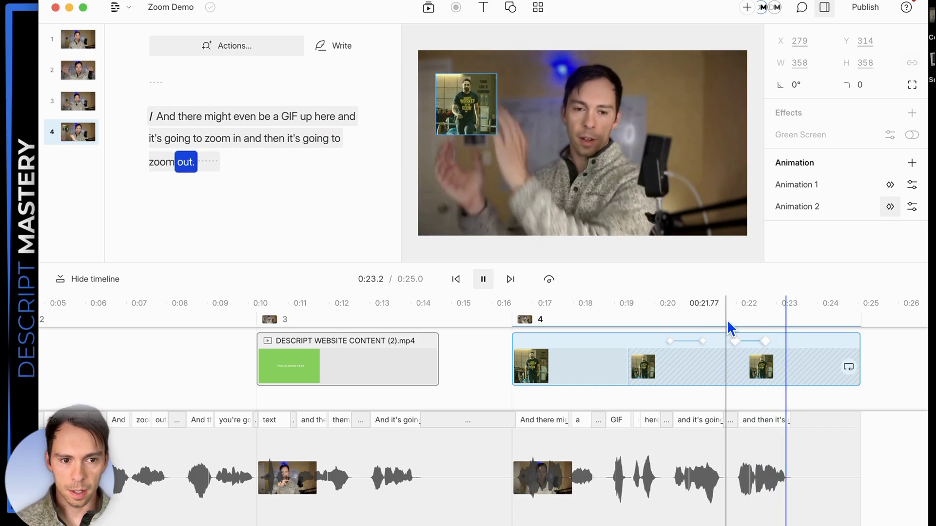
pyautogui.press('space')
pyautogui.click(765, 338)
pyautogui.click(718, 309)
pyautogui.press('space')
pyautogui.press('space')
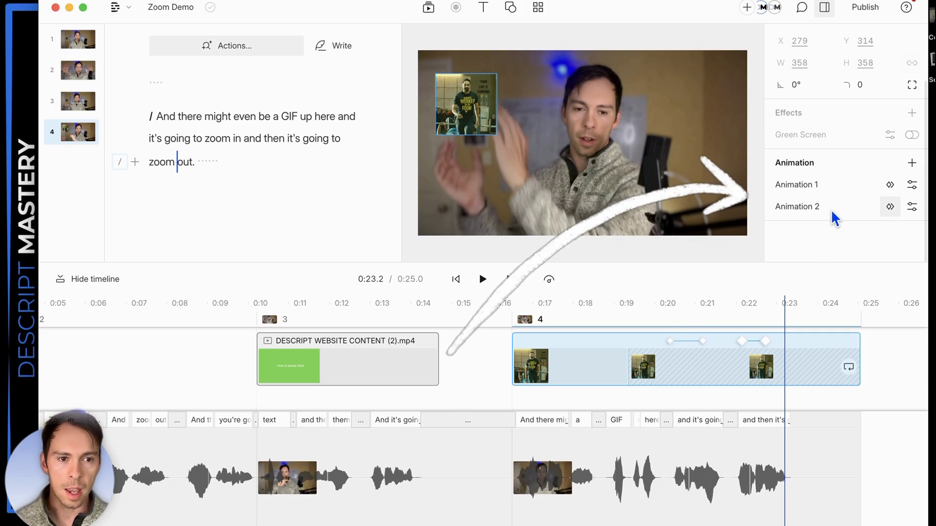
# Change the easing of the GIF's Animation 1 to Linear and play it back from about 20.2 seconds
pyautogui.click(889, 186)
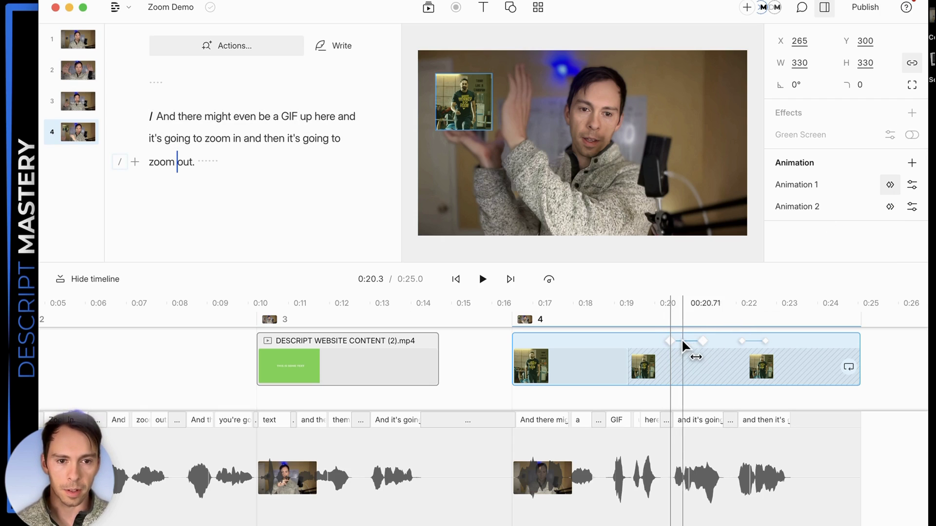
pyautogui.click(912, 186)
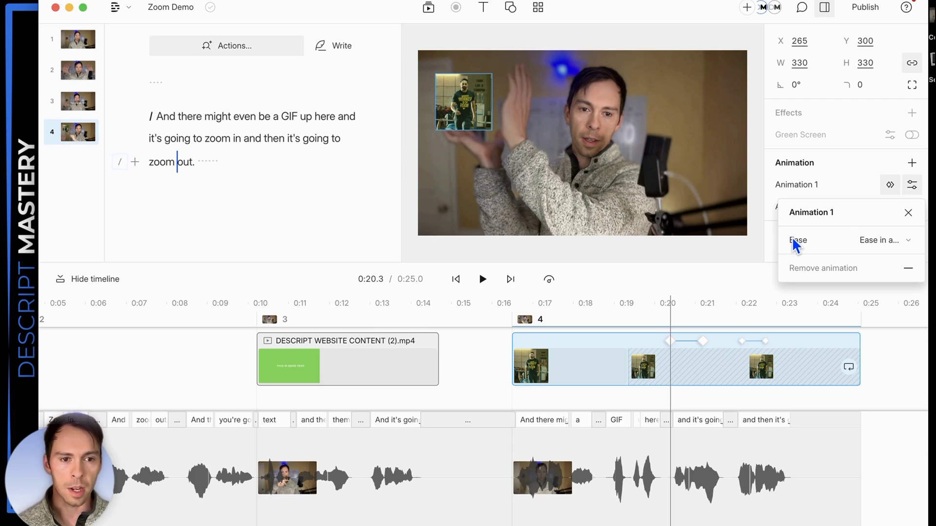
pyautogui.click(875, 242)
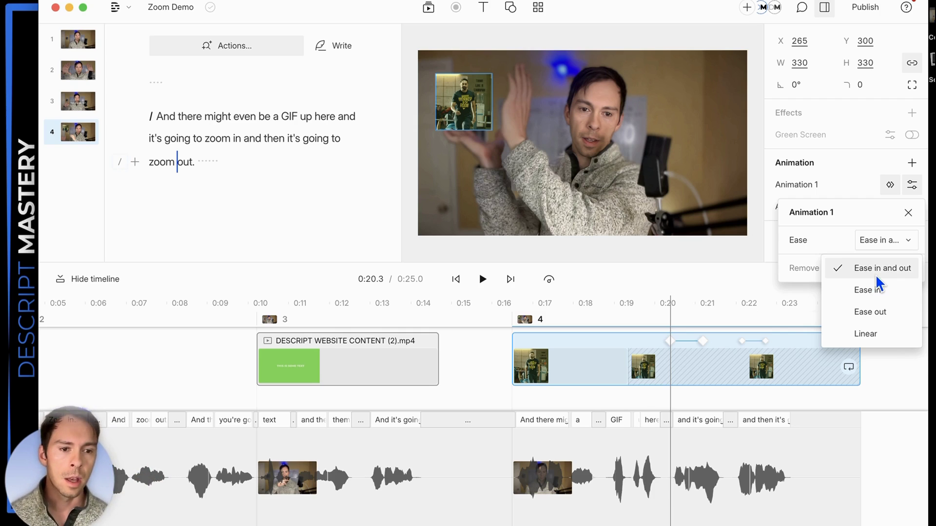
pyautogui.click(876, 335)
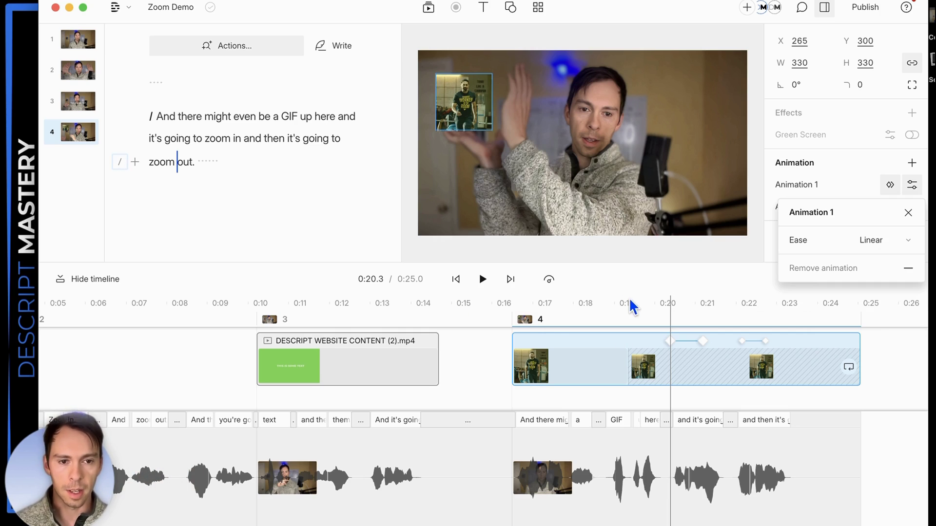
pyautogui.click(661, 308)
pyautogui.press('space')
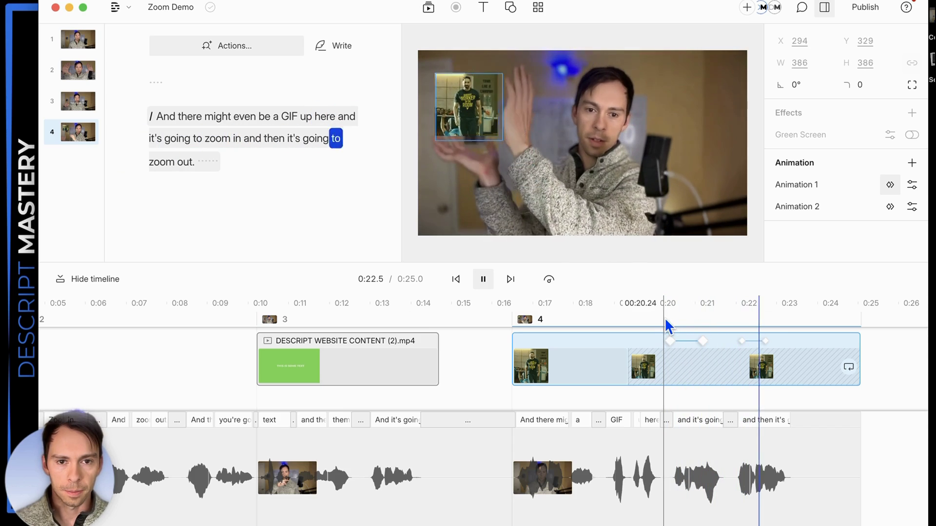
pyautogui.press('space')
# Set the easing of the GIF's Animation 2 to Ease in and play it back from about 22.0 seconds
pyautogui.click(766, 342)
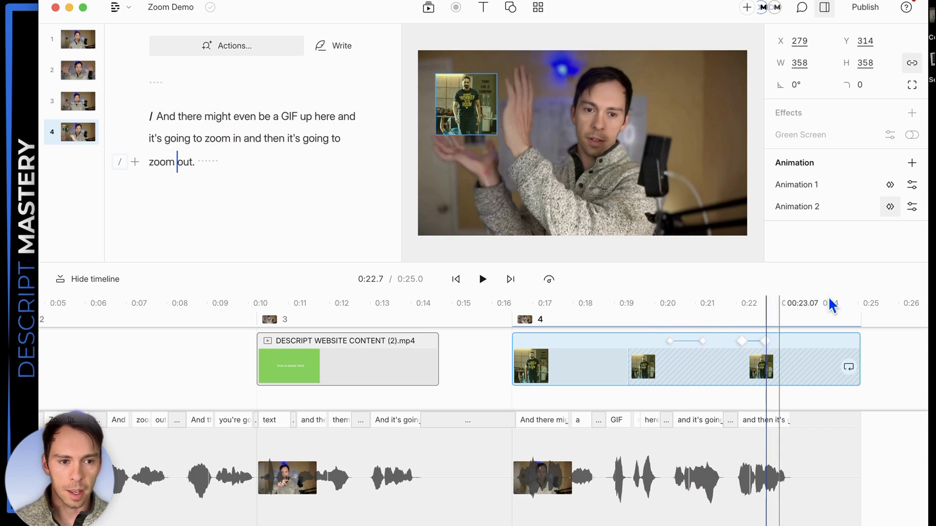
pyautogui.click(912, 206)
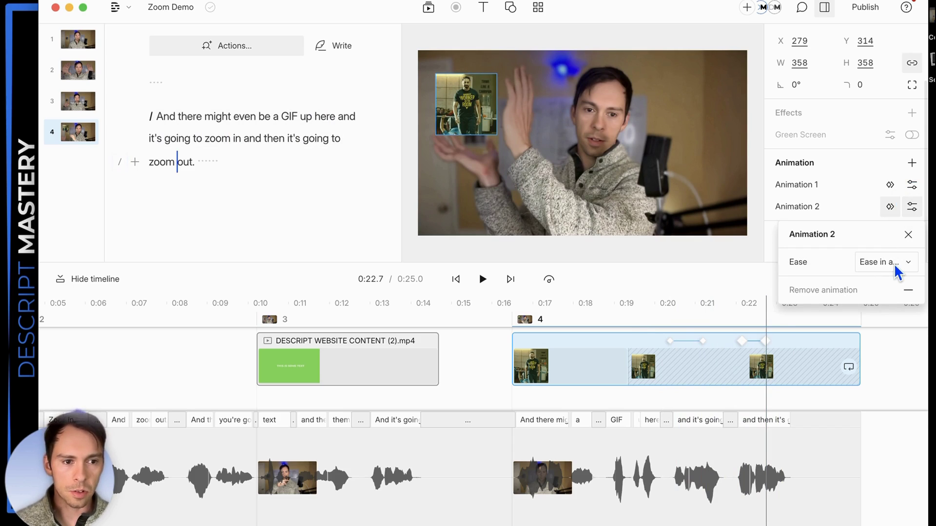
pyautogui.click(892, 263)
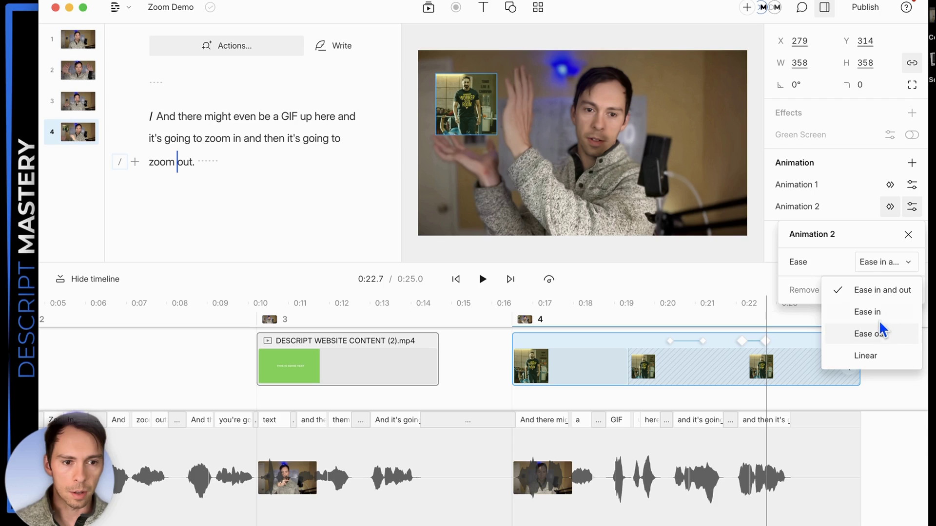
pyautogui.click(907, 313)
pyautogui.click(738, 319)
pyautogui.press('space')
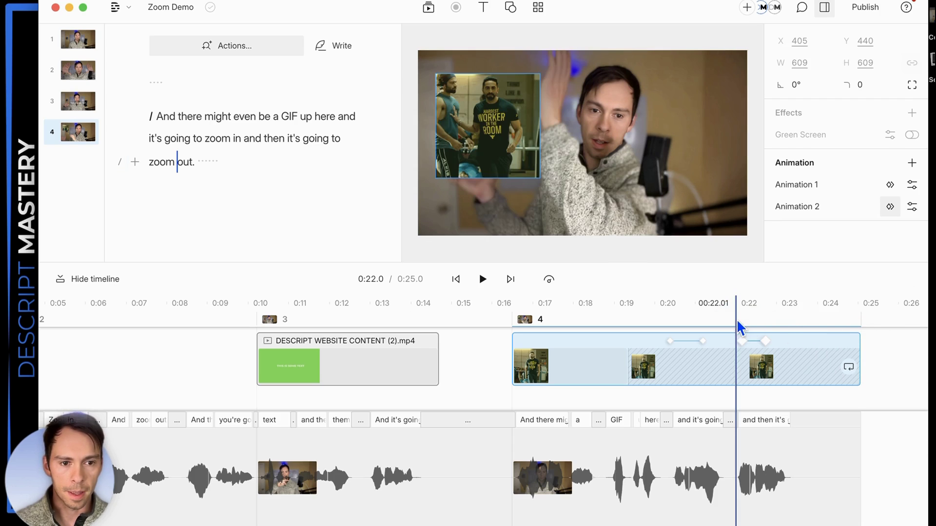
pyautogui.press('space')
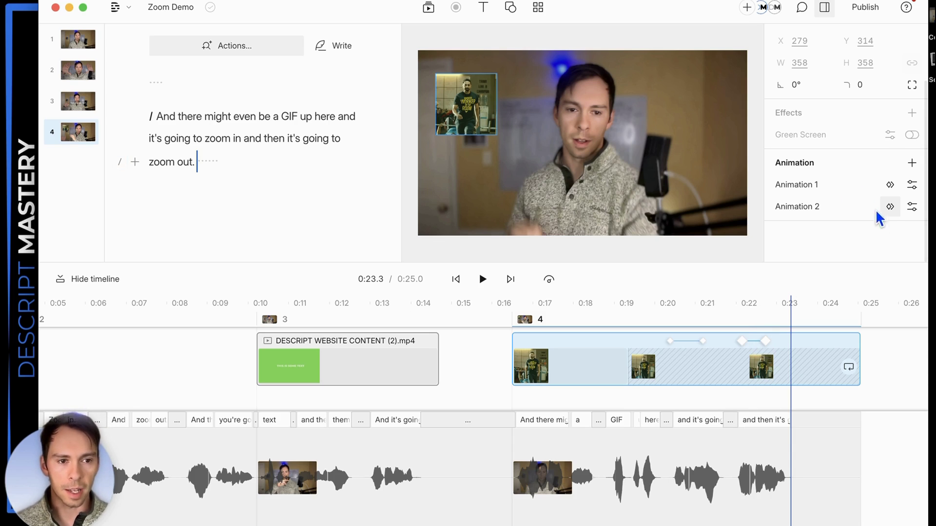
# Review Animation 2's easing setting, and return the playhead to about 19.8 seconds, before the GIF's zoom-in
pyautogui.click(912, 206)
pyautogui.click(880, 263)
pyautogui.click(897, 257)
pyautogui.press('Escape')
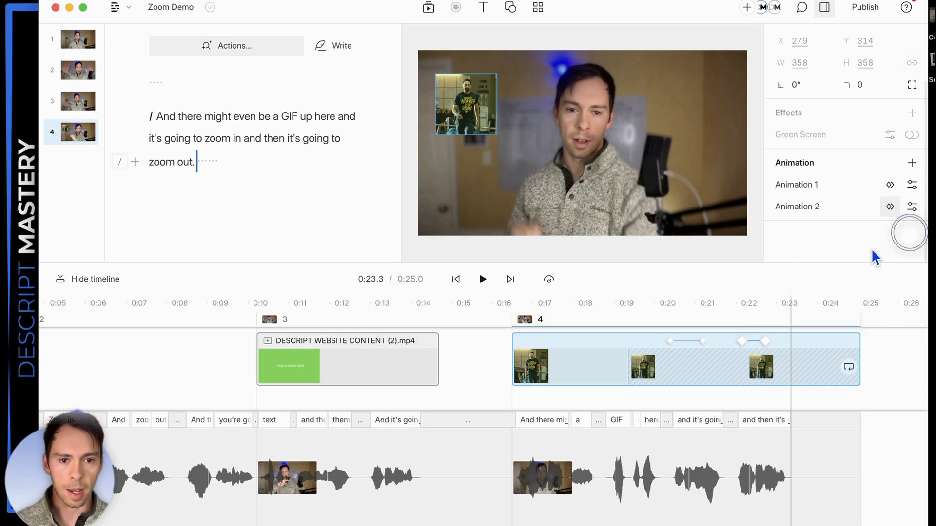
pyautogui.click(647, 316)
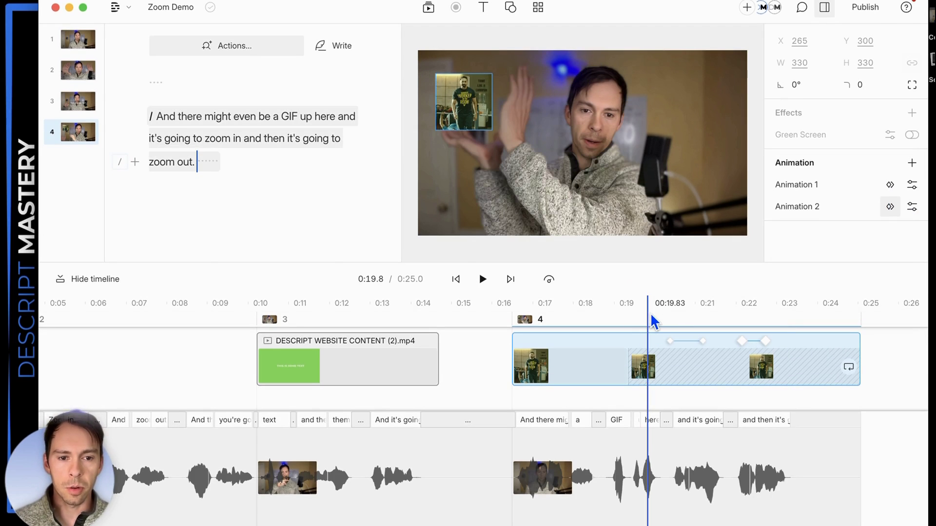